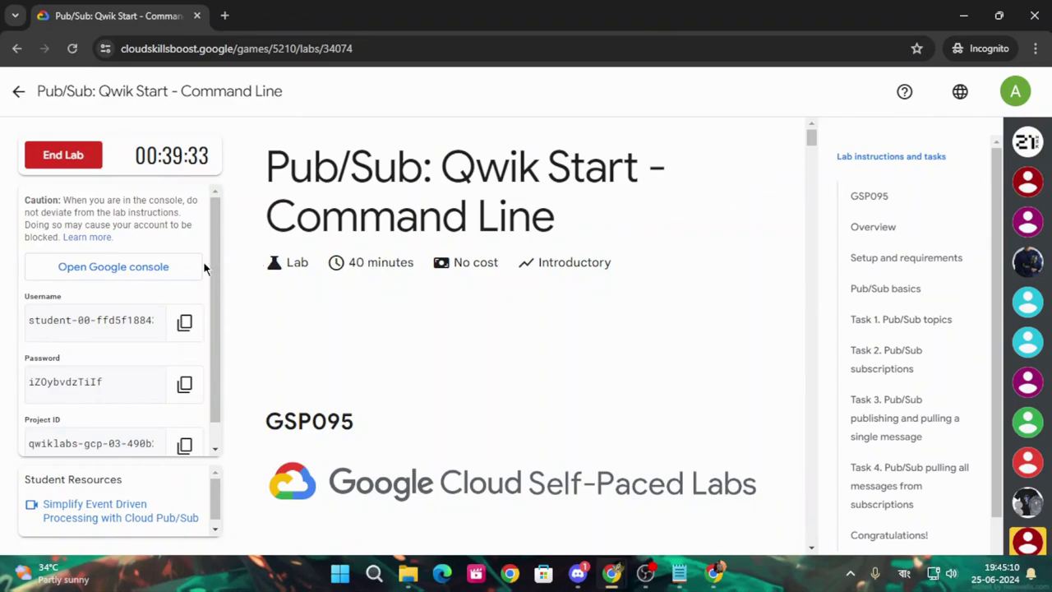
# Open the lab's Cloud console and enter the student username under another account
pyautogui.click(169, 270)
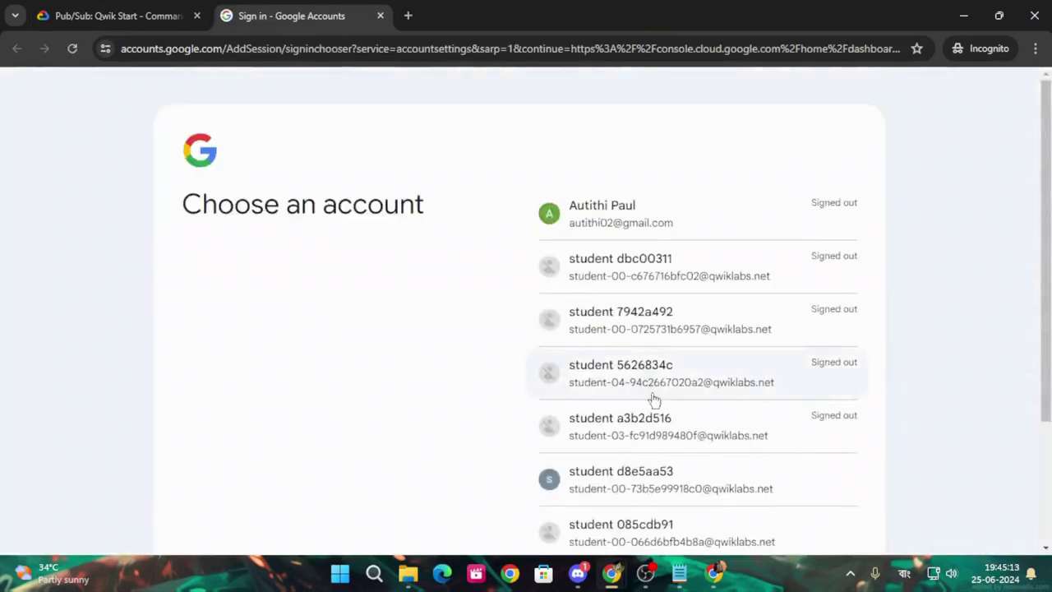
pyautogui.scroll(-2, 657, 399)
pyautogui.click(721, 406)
pyautogui.hotkey('ctrl', 'v')
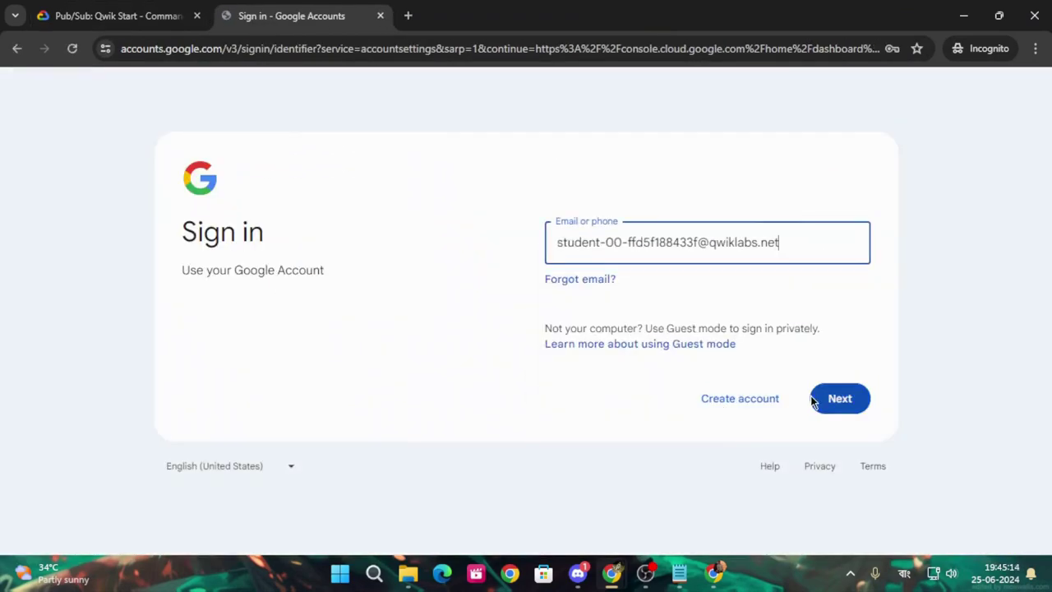
pyautogui.press('Return')
# Sign in with the copied lab password and acknowledge the new-account notice
pyautogui.click(119, 16)
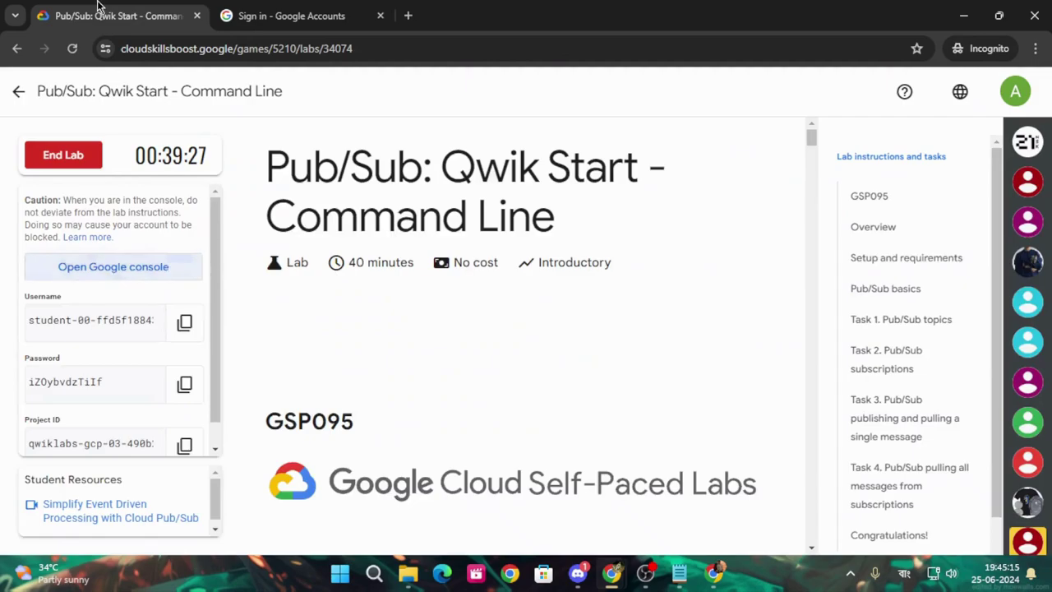
pyautogui.click(184, 383)
pyautogui.click(291, 16)
pyautogui.hotkey('ctrl', 'v')
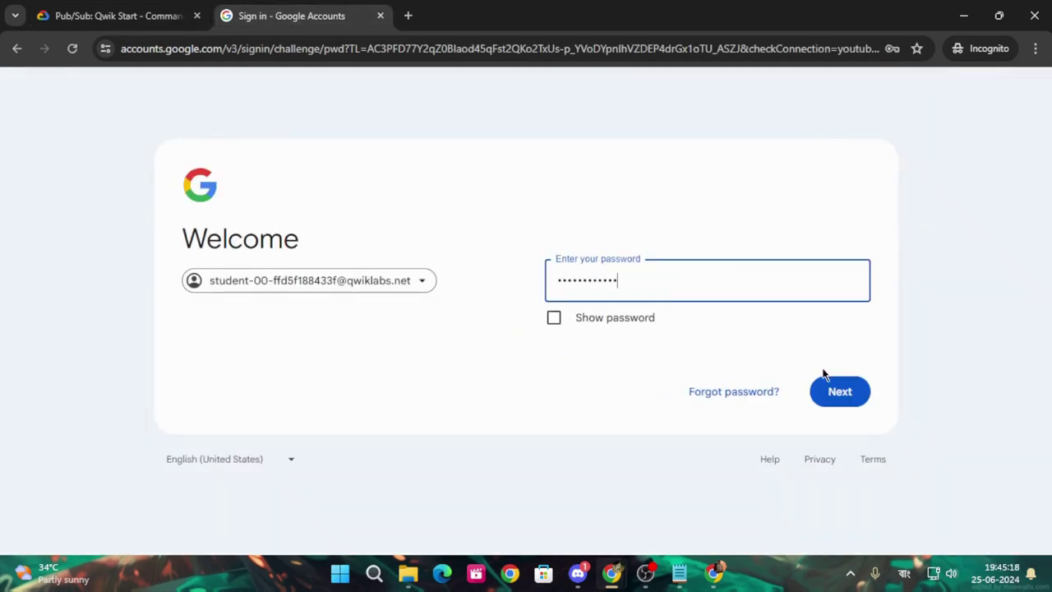
pyautogui.click(865, 392)
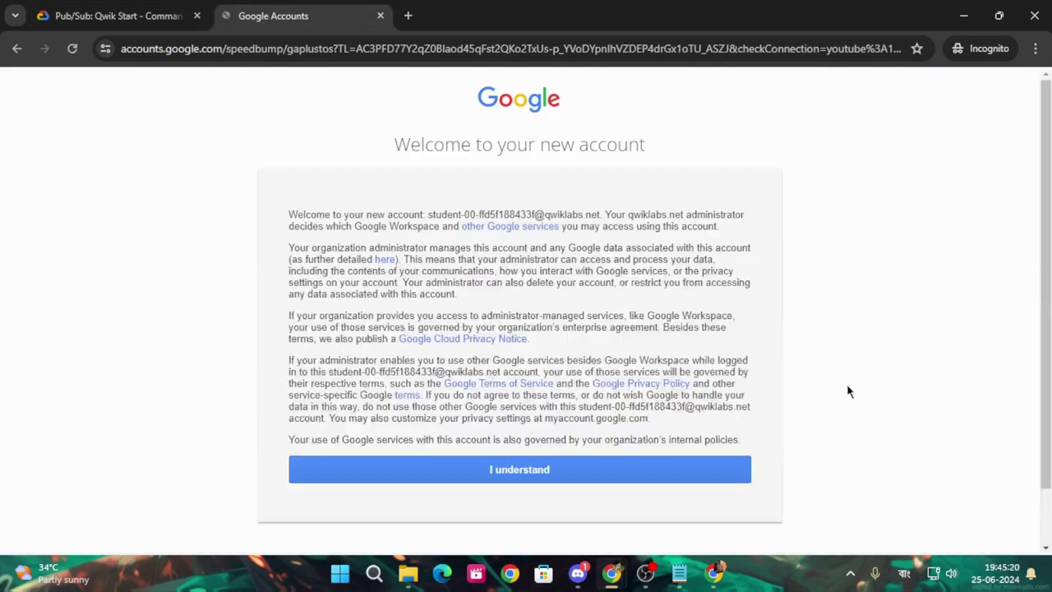
pyautogui.click(530, 467)
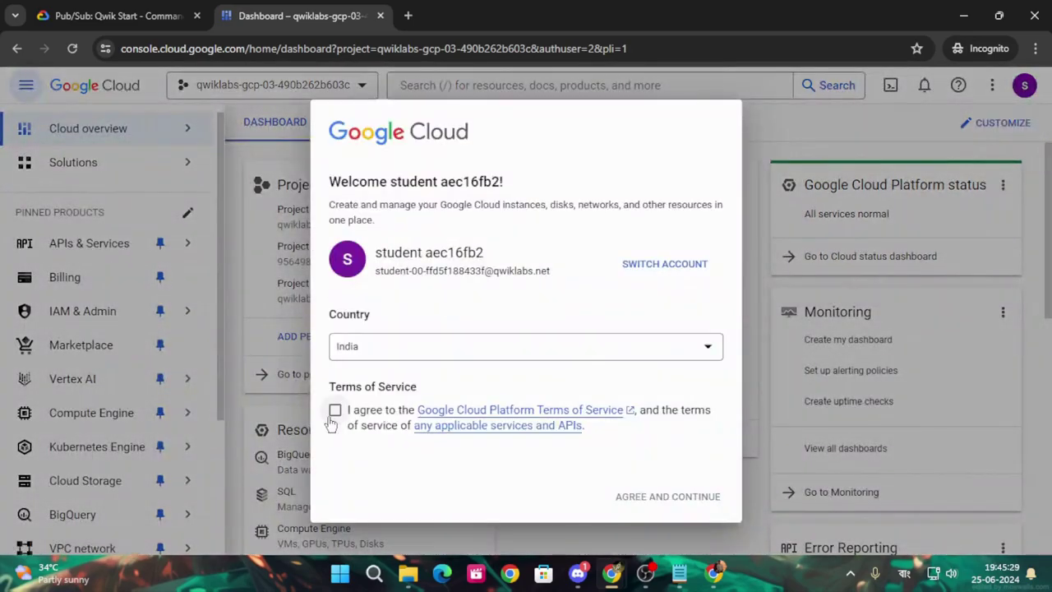
# Accept the Cloud terms of service and copy the lab's gcloud auth list command
pyautogui.click(334, 409)
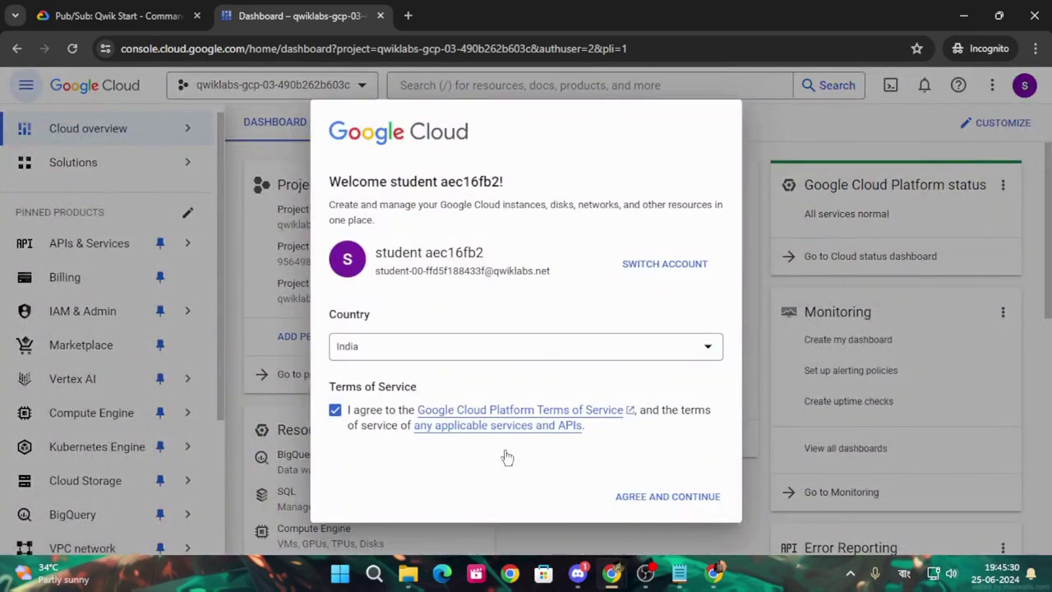
pyautogui.click(667, 496)
pyautogui.click(148, 18)
pyautogui.scroll(-5, 582, 394)
pyautogui.scroll(-5, 596, 381)
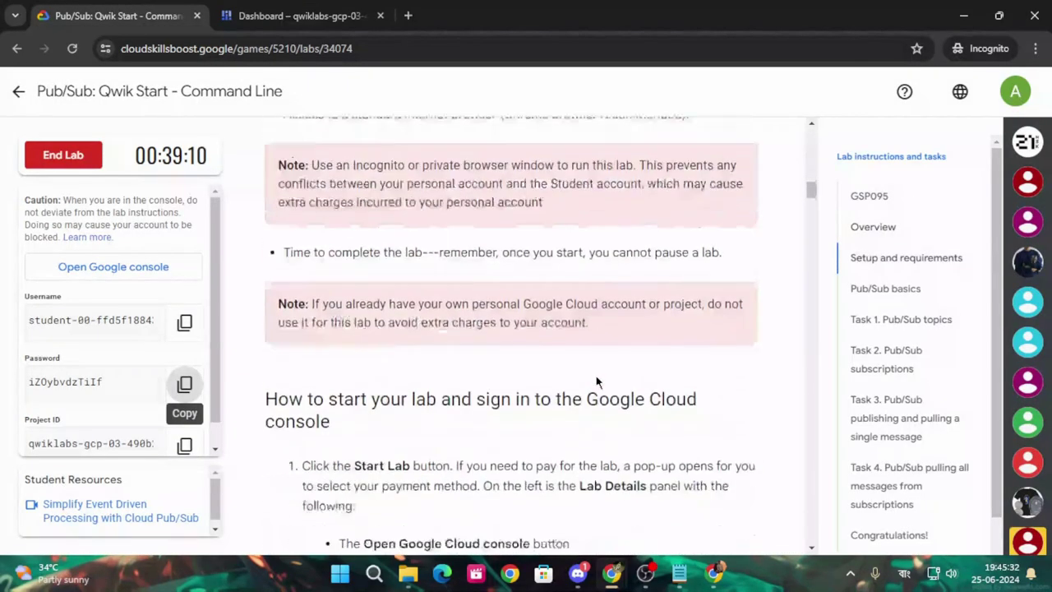
pyautogui.scroll(-5, 645, 403)
pyautogui.scroll(-5, 666, 382)
pyautogui.scroll(-5, 665, 382)
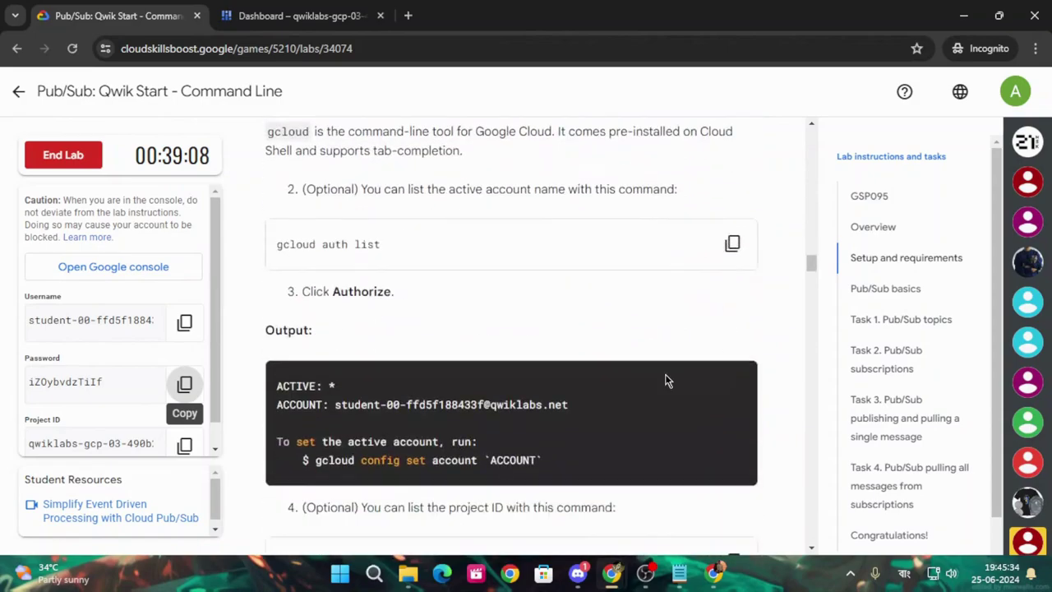
pyautogui.click(732, 243)
pyautogui.click(296, 16)
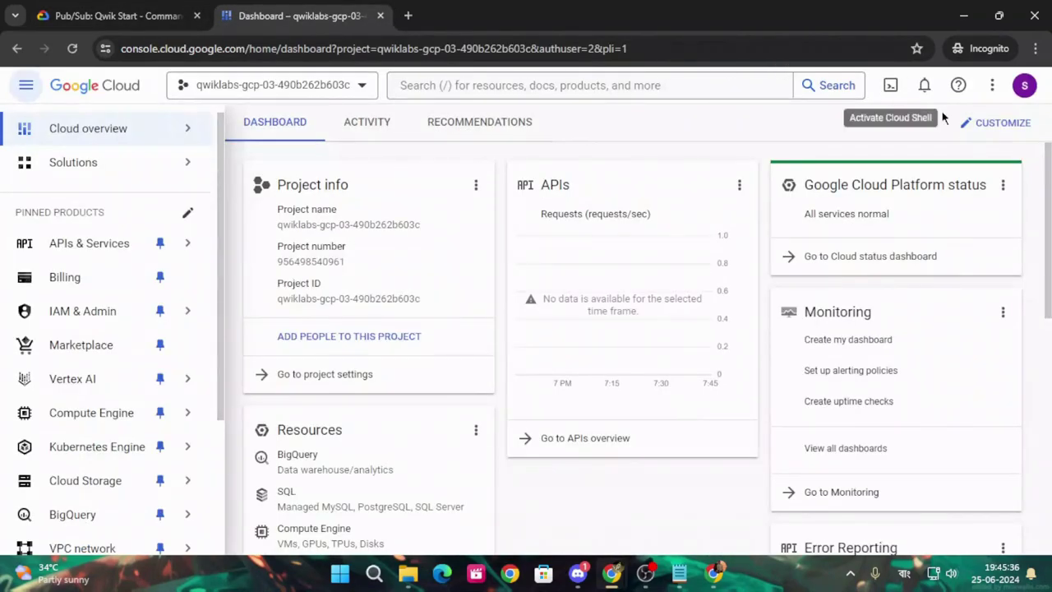
# Activate Cloud Shell and confirm Continue so it provisions a terminal for the lab project
pyautogui.click(890, 85)
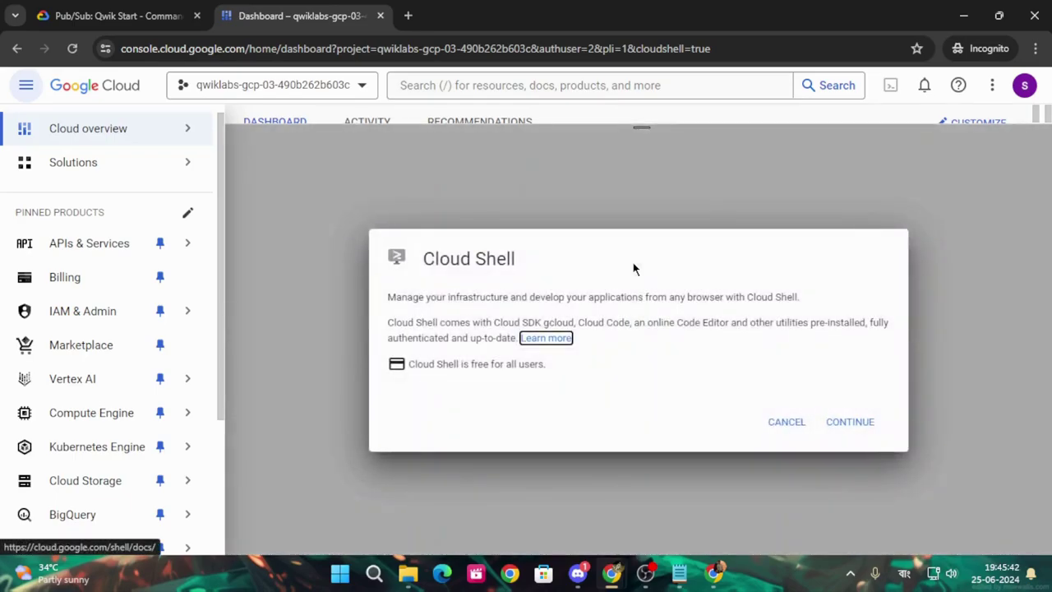
pyautogui.click(859, 421)
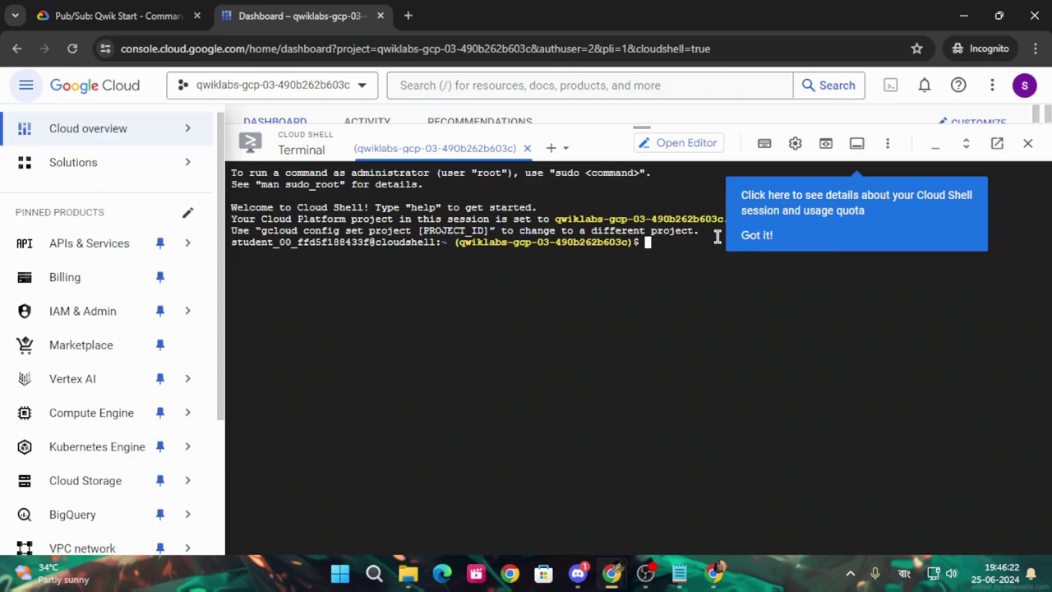
# Run gcloud auth list in Cloud Shell and authorize it to use the credentials
pyautogui.click(743, 235)
pyautogui.hotkey('ctrl', 'v')
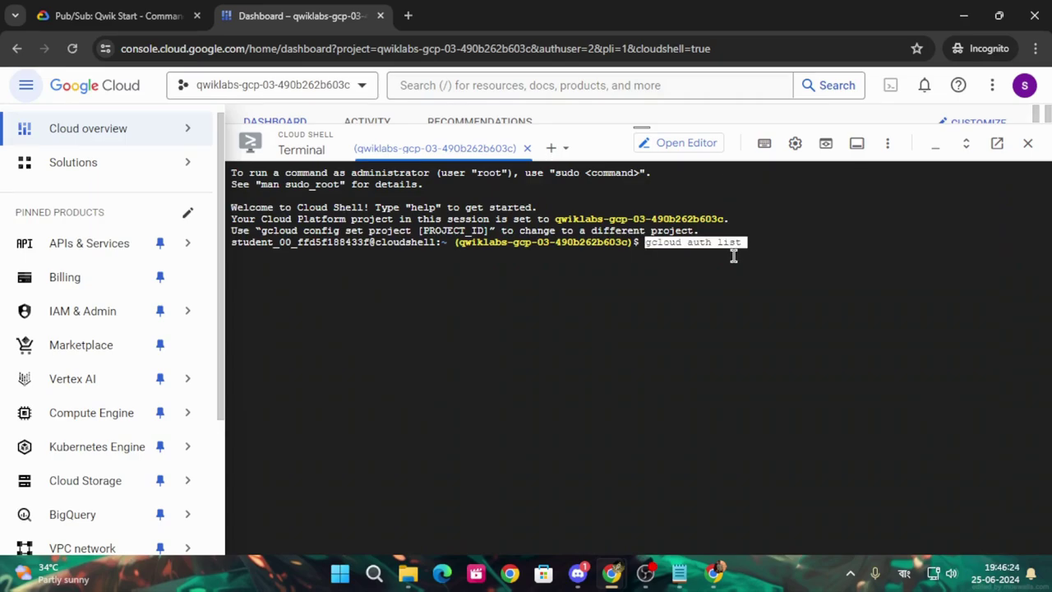
pyautogui.press('Return')
pyautogui.click(777, 395)
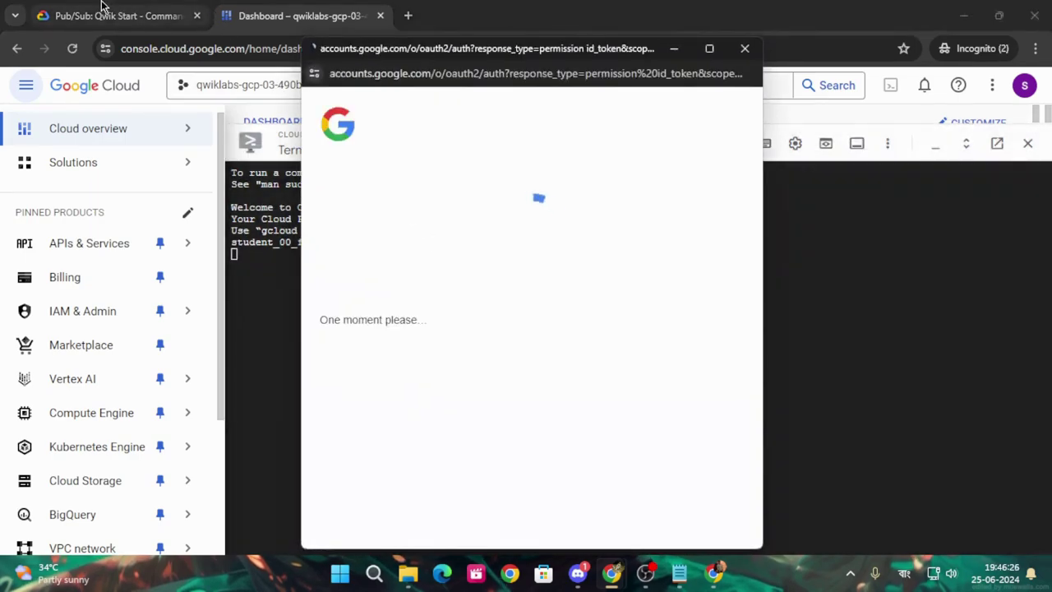
# Copy and run gcloud config list project to confirm the configured project
pyautogui.click(110, 16)
pyautogui.scroll(-4, 427, 294)
pyautogui.click(729, 254)
pyautogui.click(375, 7)
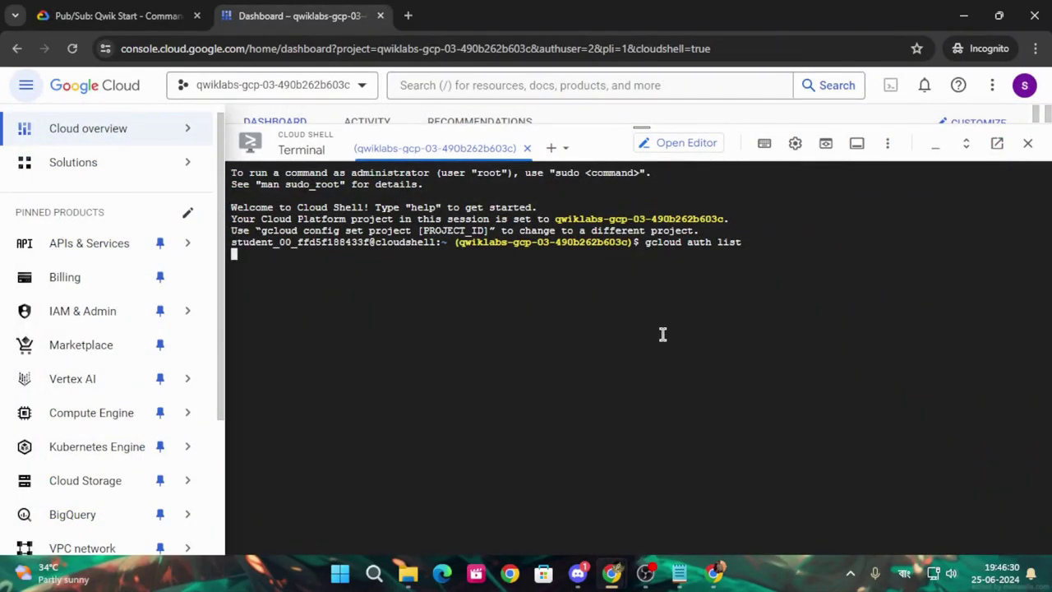
pyautogui.press('Return')
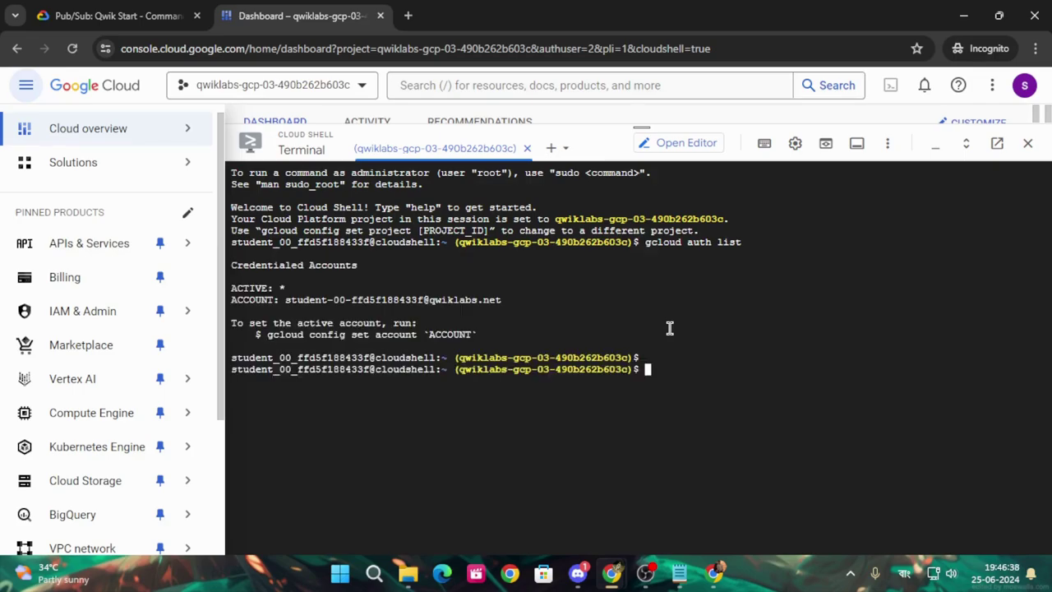
pyautogui.hotkey('ctrl', 'v')
pyautogui.press('Return')
# Paste and run the lab's create-topic command for myTopic in Cloud Shell
pyautogui.hotkey('ctrl', 'Tab')
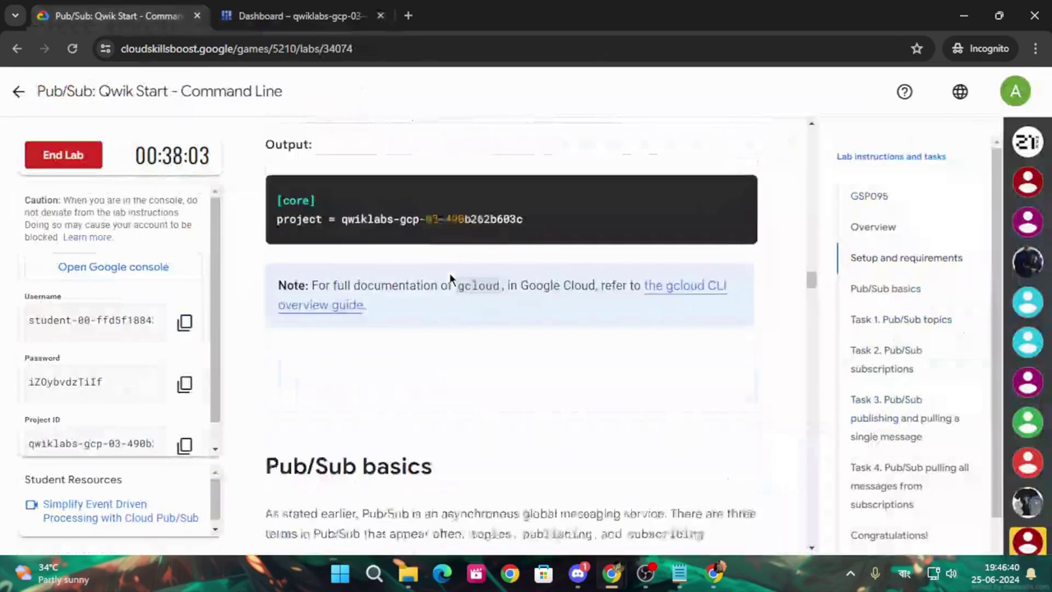
pyautogui.scroll(-4, 449, 280)
pyautogui.scroll(-2, 539, 258)
pyautogui.scroll(-2, 607, 251)
pyautogui.scroll(-2, 668, 244)
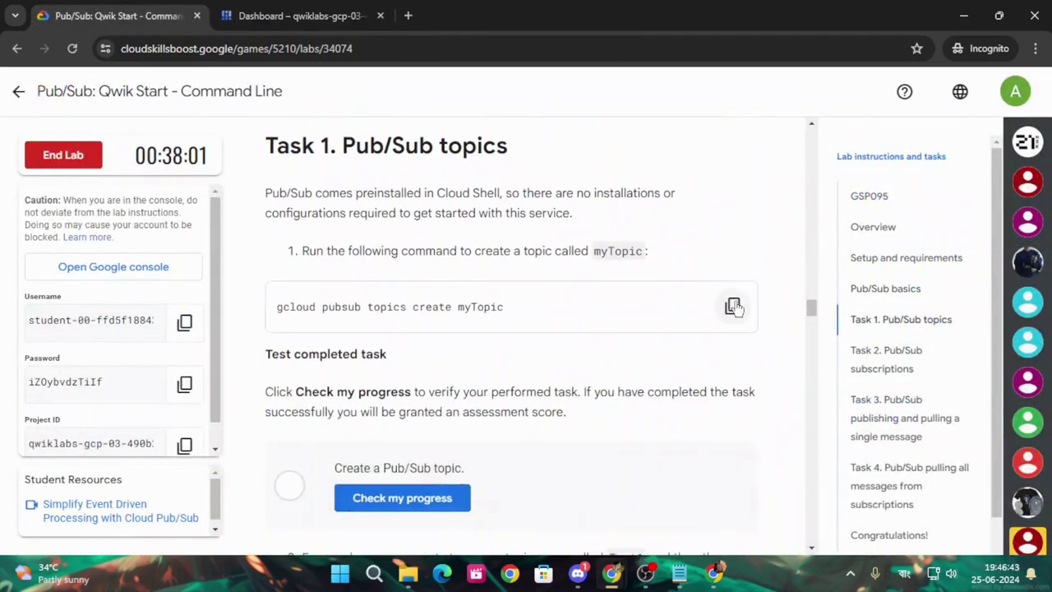
pyautogui.click(733, 306)
pyautogui.click(351, 10)
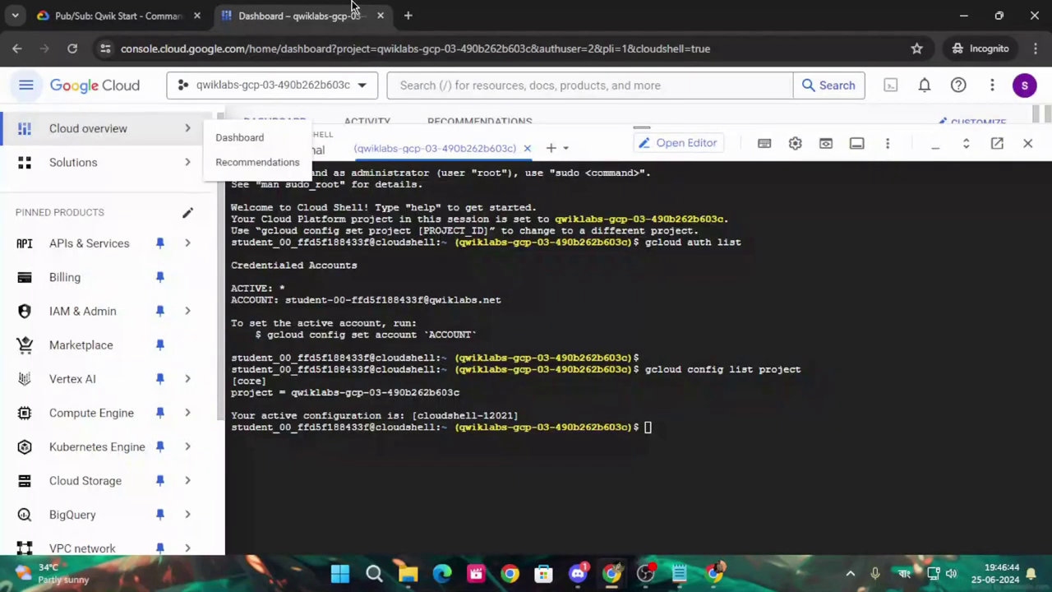
pyautogui.click(708, 435)
pyautogui.hotkey('ctrl', 'v')
pyautogui.press('Return')
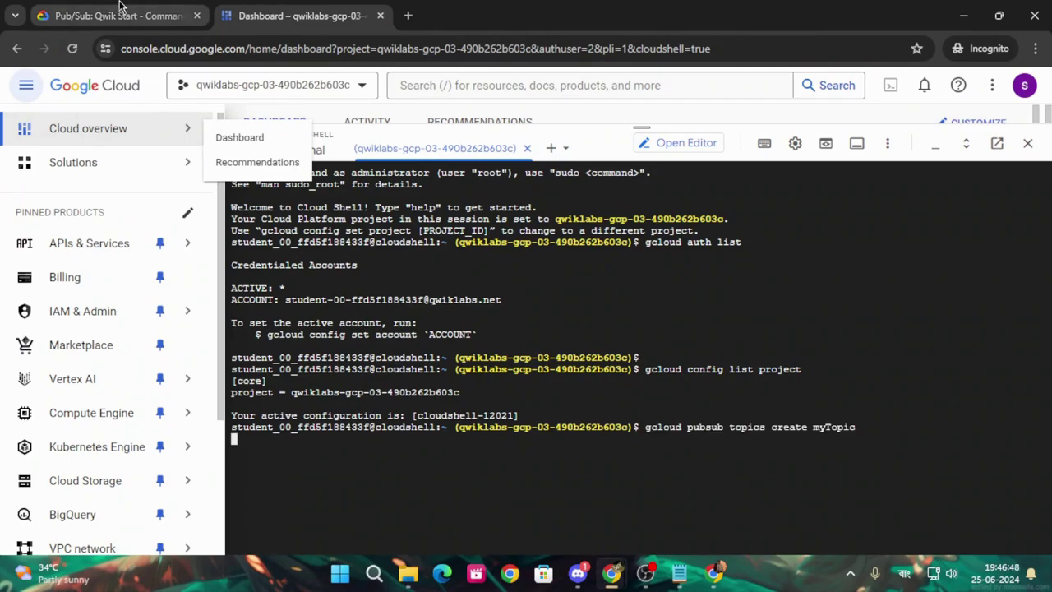
# Verify the myTopic task with Check my progress on the lab page
pyautogui.click(115, 15)
pyautogui.scroll(-1, 287, 323)
pyautogui.click(462, 423)
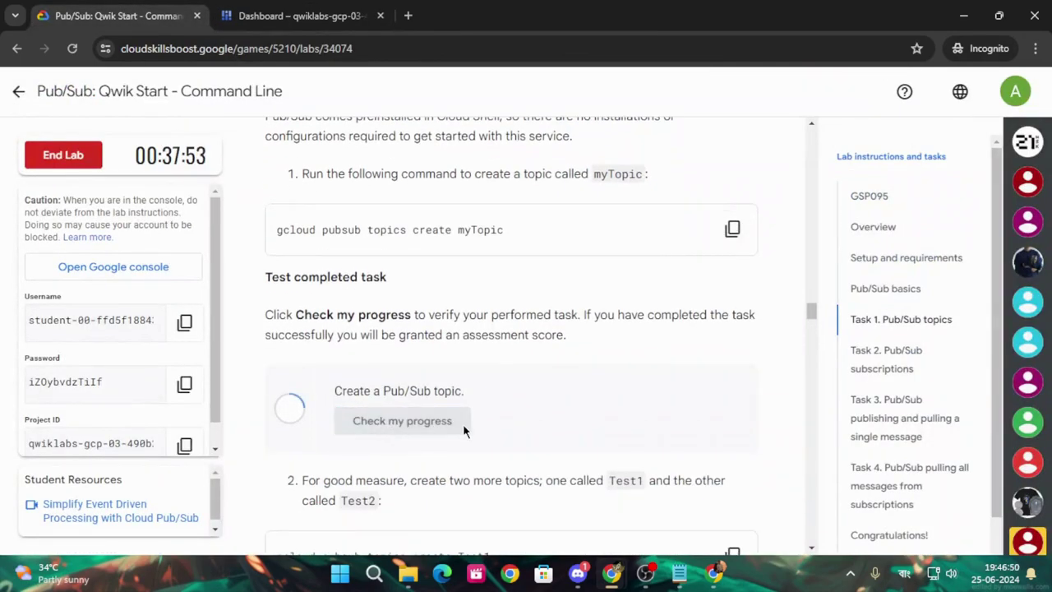
pyautogui.scroll(-2, 462, 423)
pyautogui.scroll(-2, 463, 423)
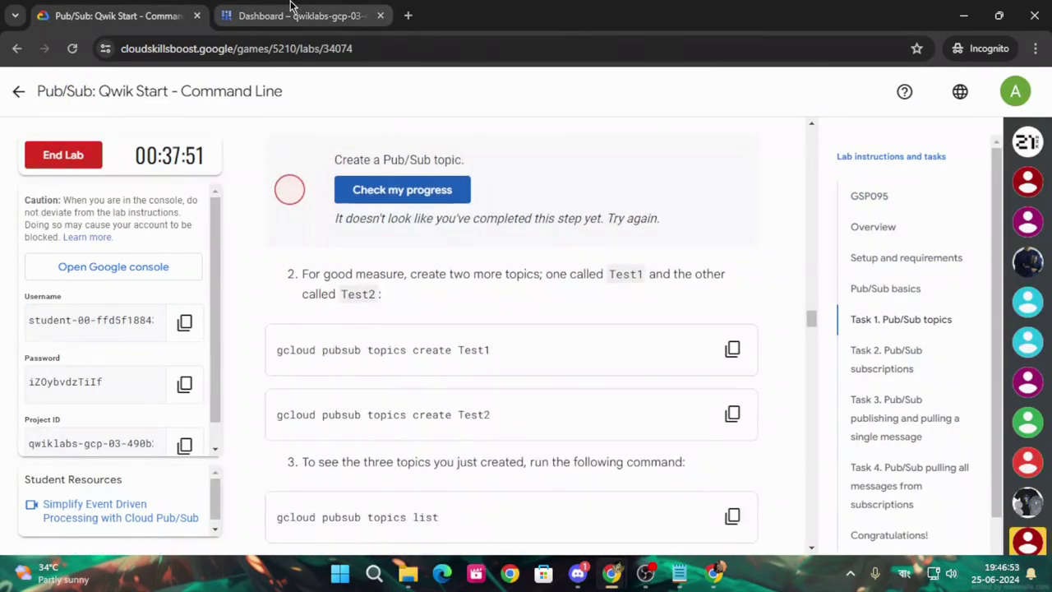
pyautogui.click(290, 7)
pyautogui.press('Return')
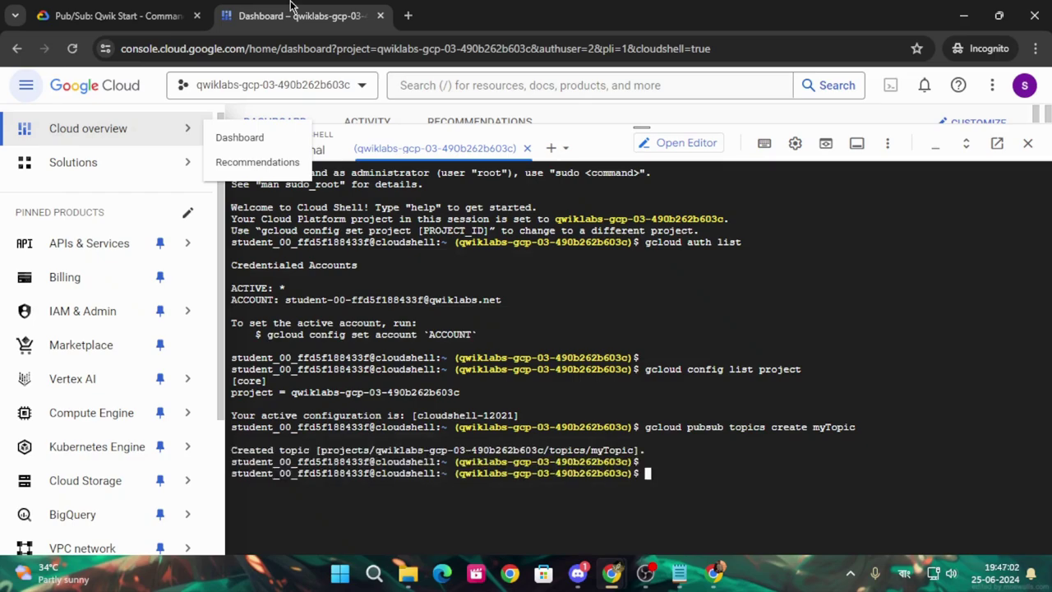
# Re-check topic progress, then run gcloud pubsub topics create Test1
pyautogui.click(123, 16)
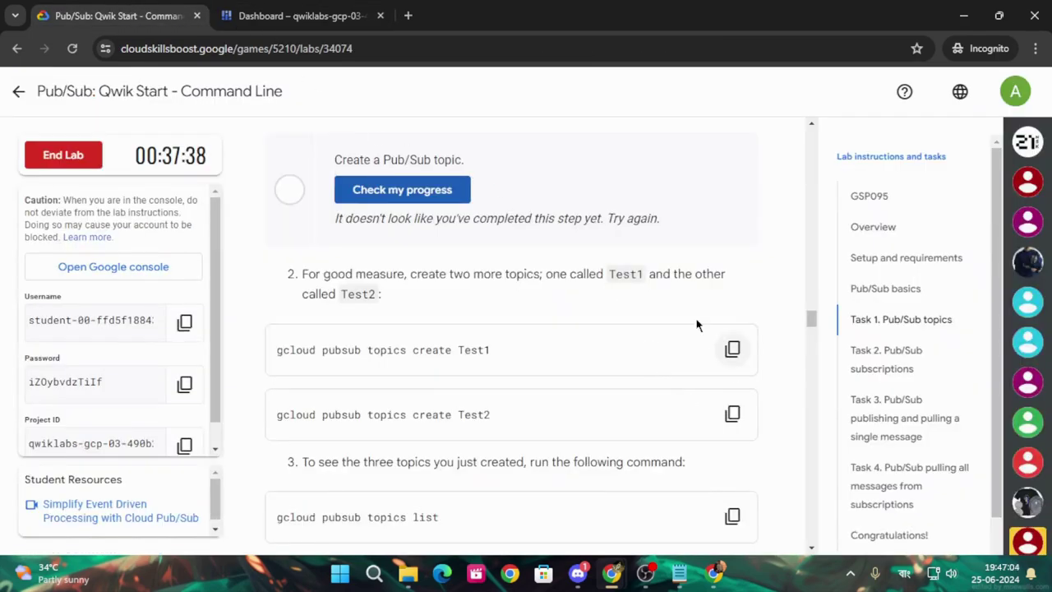
pyautogui.click(402, 189)
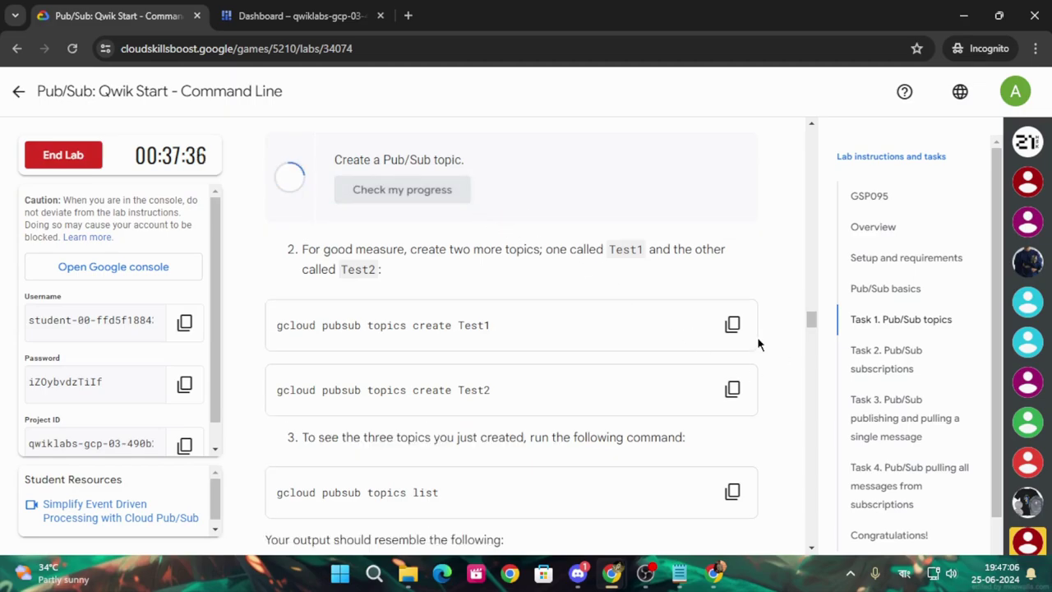
pyautogui.click(732, 325)
pyautogui.click(349, 7)
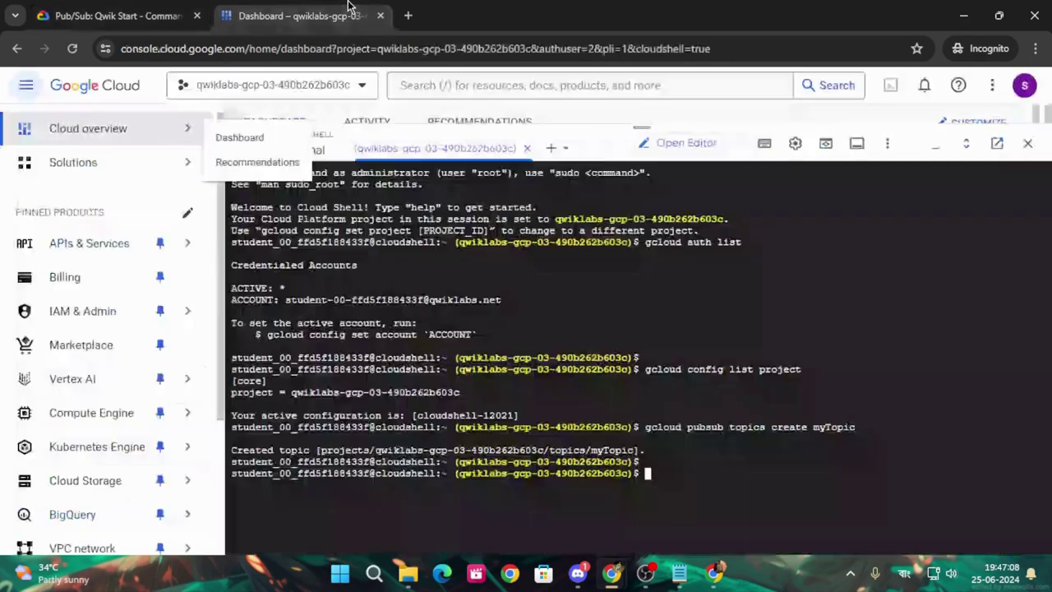
pyautogui.hotkey('ctrl', 'v')
pyautogui.press('Return')
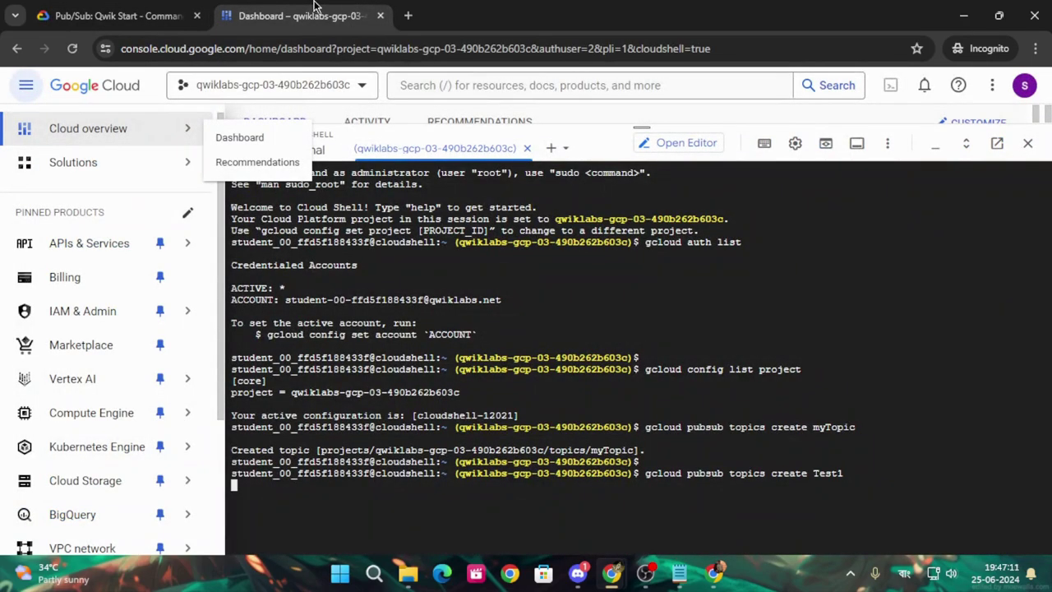
# Run gcloud pubsub topics create Test2 in Cloud Shell
pyautogui.click(127, 9)
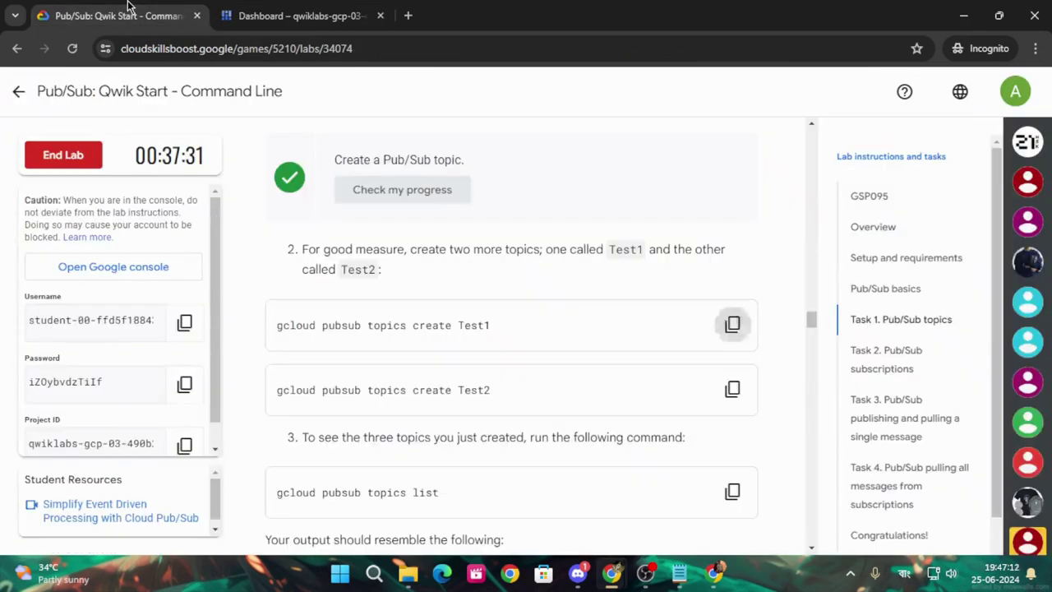
pyautogui.click(730, 390)
pyautogui.click(229, 9)
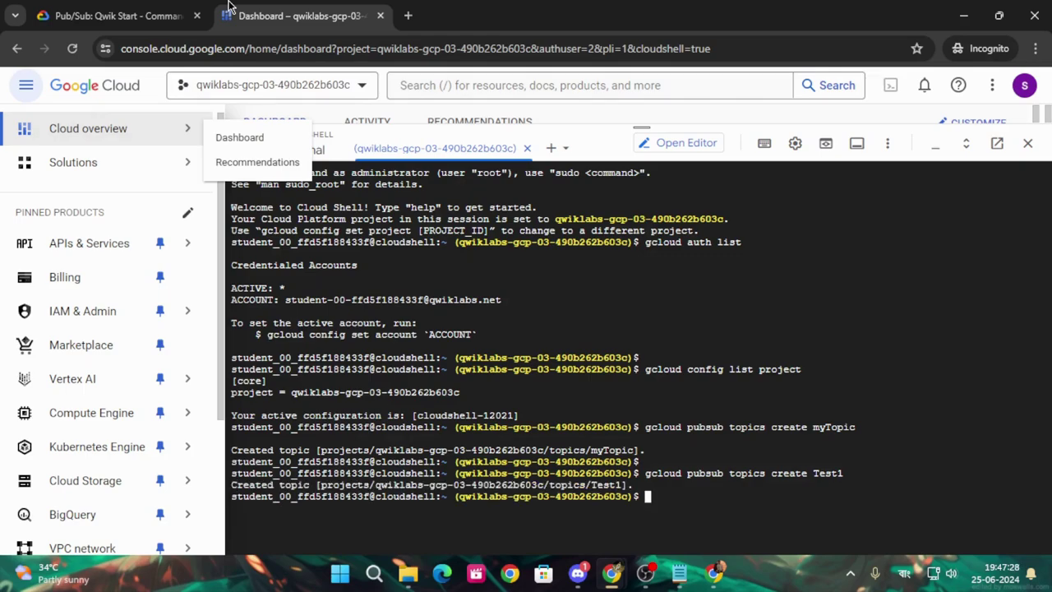
pyautogui.hotkey('ctrl', 'v')
pyautogui.press('Return')
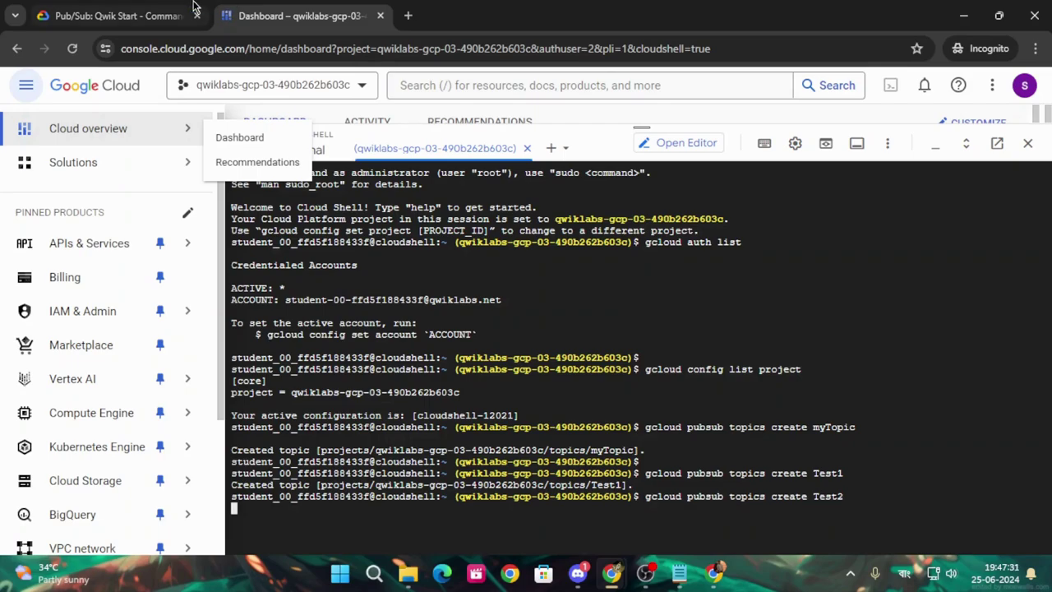
pyautogui.click(134, 10)
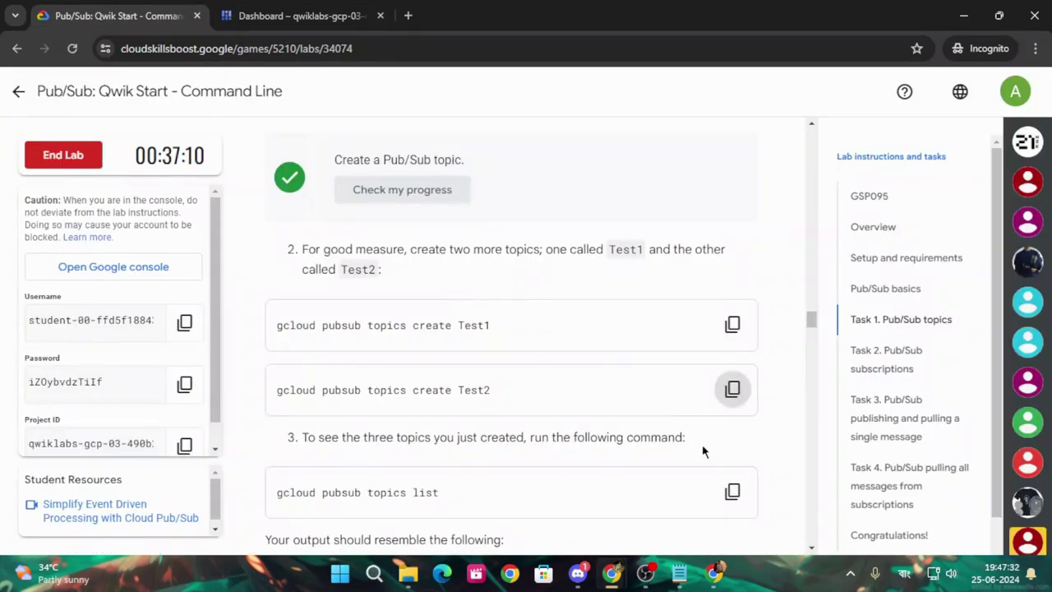
# Bring the gcloud pubsub topics list command to Cloud Shell to list topics
pyautogui.scroll(-1, 714, 444)
pyautogui.click(732, 415)
pyautogui.click(268, 10)
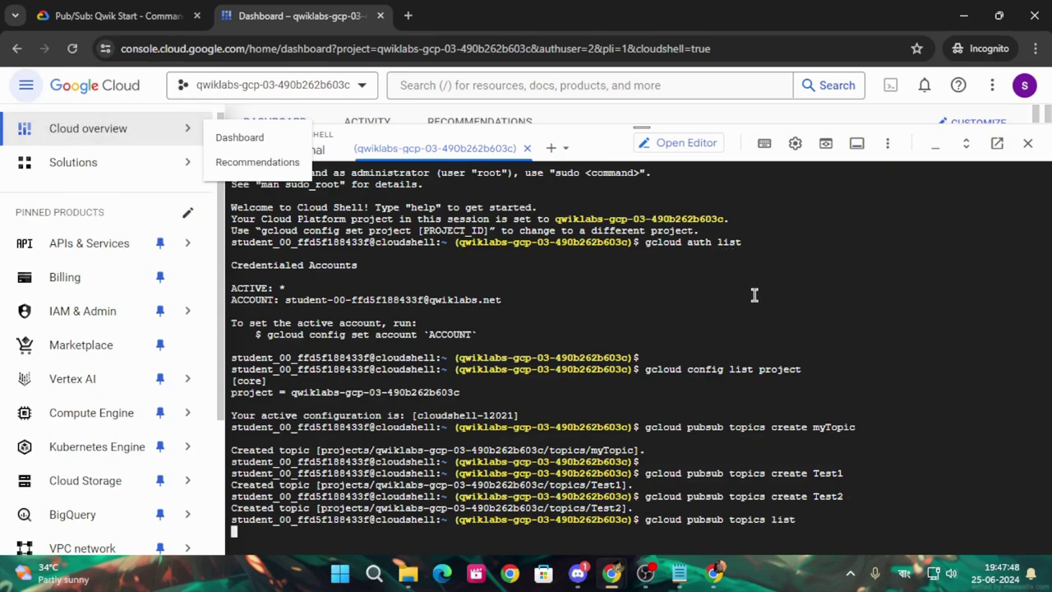
# Delete topic Test1 with gcloud pubsub topics delete Test1
pyautogui.click(119, 15)
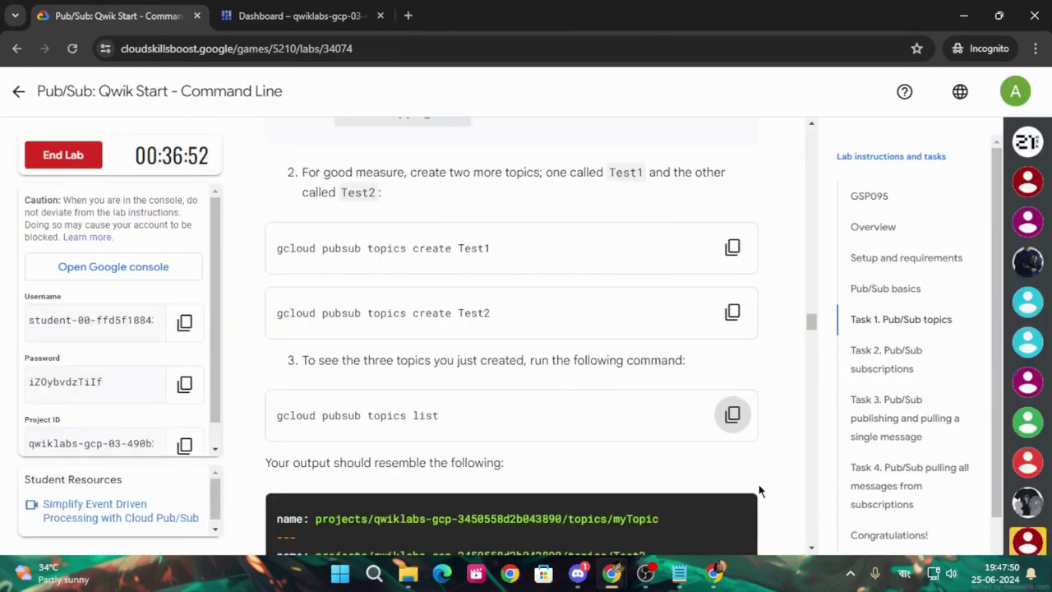
pyautogui.scroll(-4, 756, 493)
pyautogui.scroll(-3, 729, 479)
pyautogui.scroll(2, 688, 413)
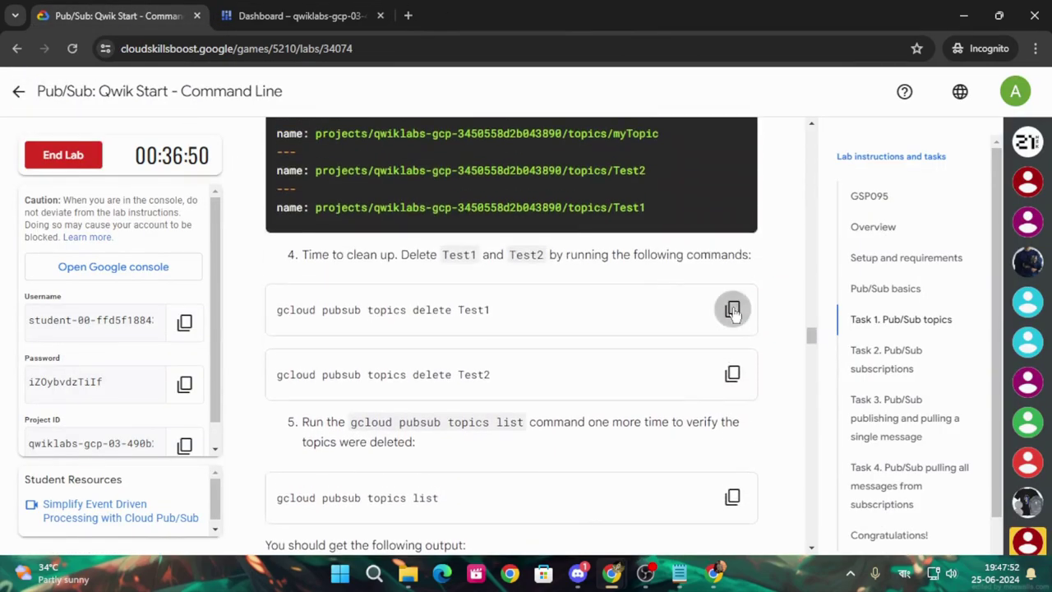
pyautogui.click(732, 310)
pyautogui.scroll(-1, 689, 420)
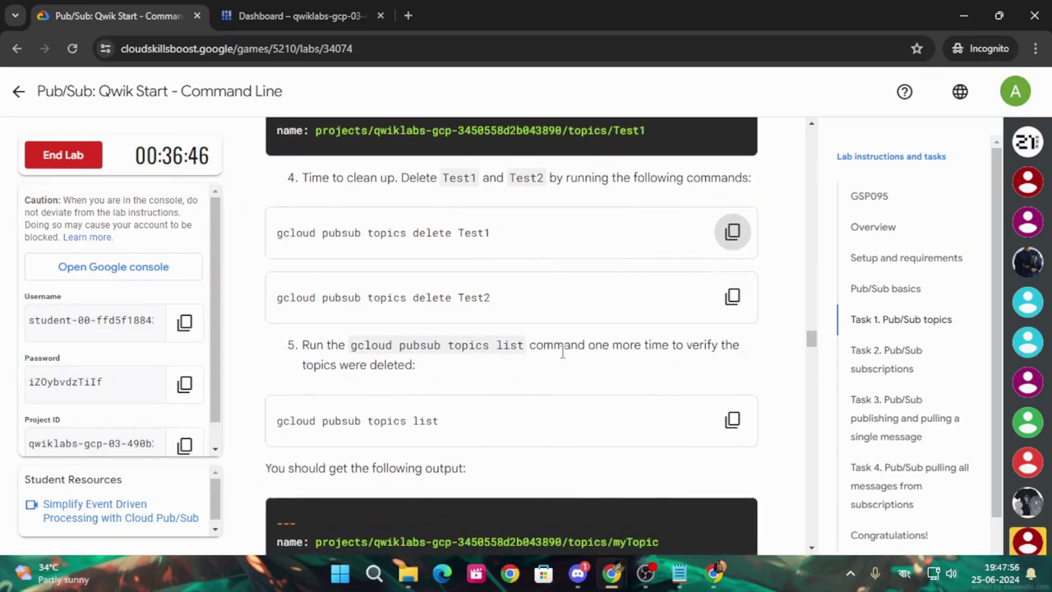
pyautogui.click(320, 12)
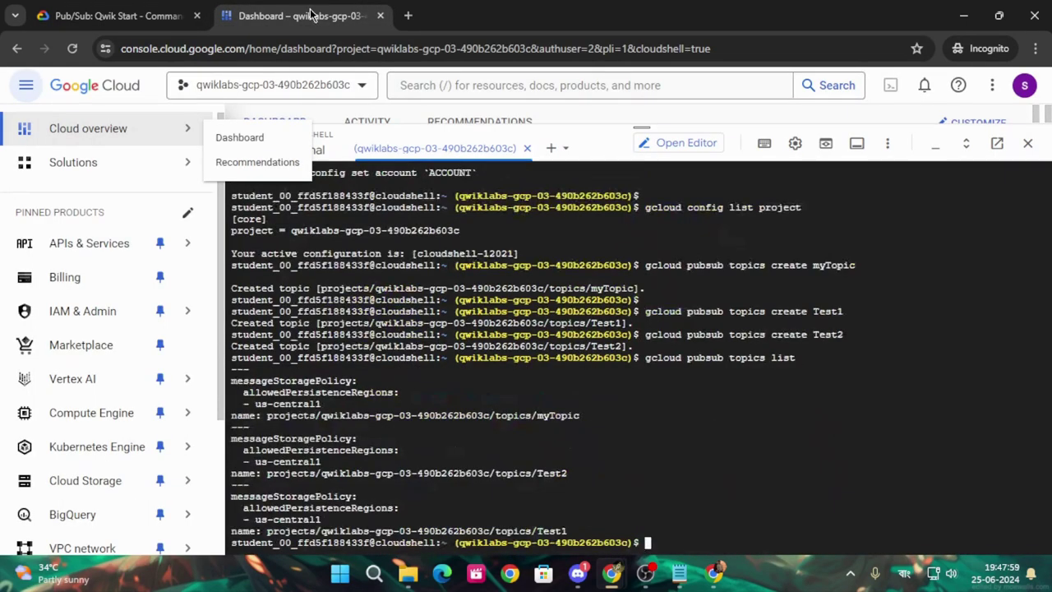
pyautogui.hotkey('ctrl', 'v')
pyautogui.press('Return')
# Delete topic Test2 with gcloud pubsub topics delete Test2
pyautogui.click(69, 8)
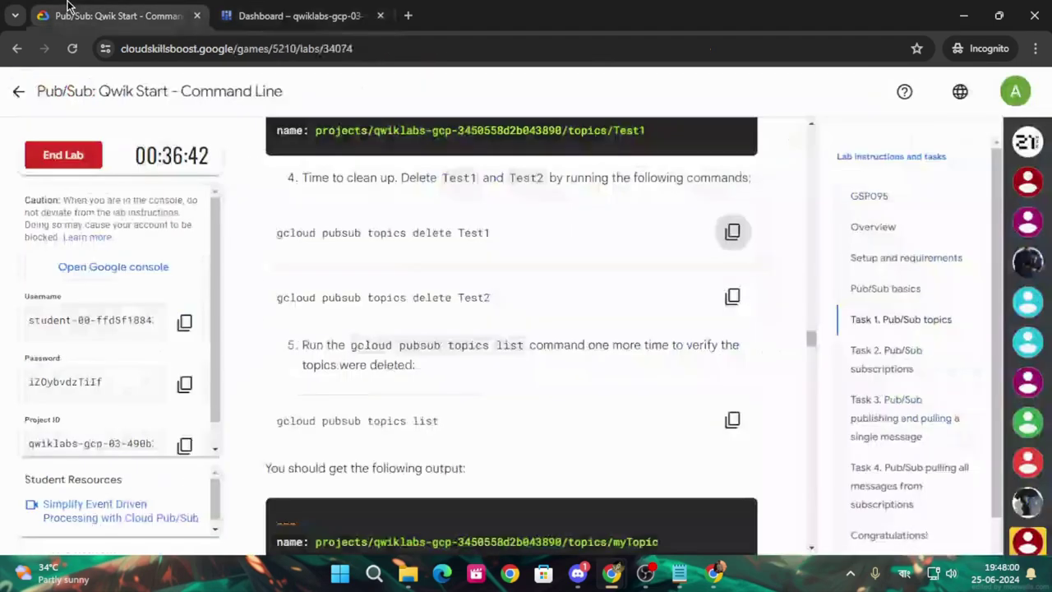
pyautogui.click(732, 297)
pyautogui.click(278, 10)
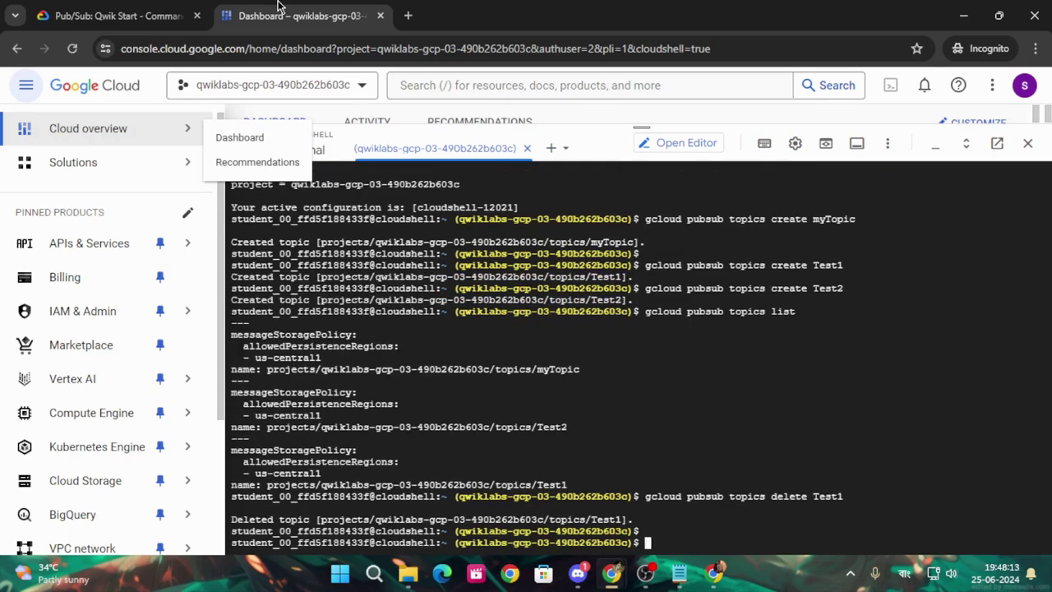
pyautogui.hotkey('ctrl', 'v')
pyautogui.press('Return')
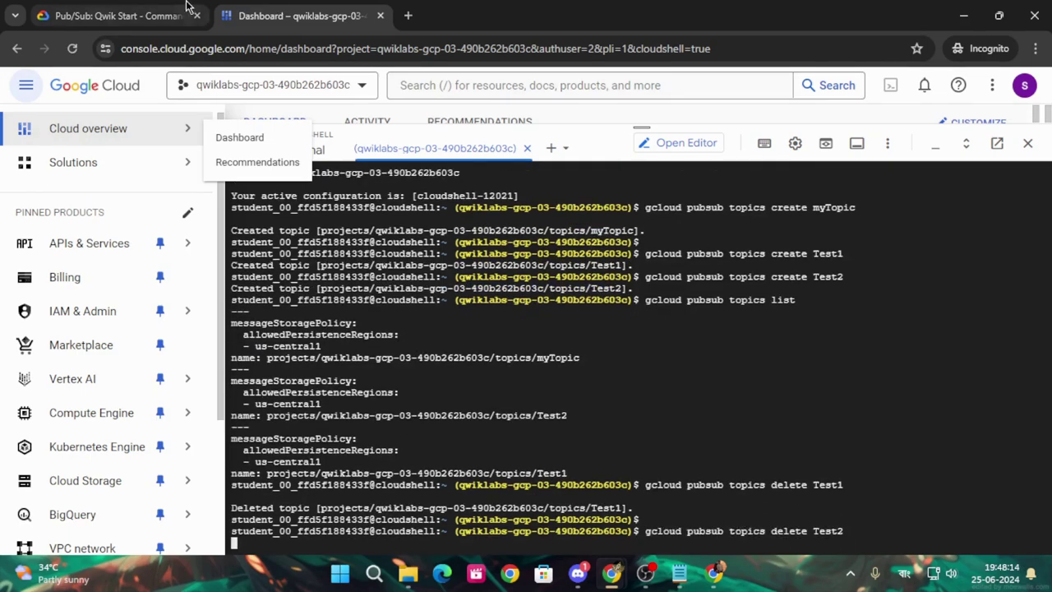
# List the topics again to confirm Test1 and Test2 are gone
pyautogui.click(120, 16)
pyautogui.scroll(-2, 646, 270)
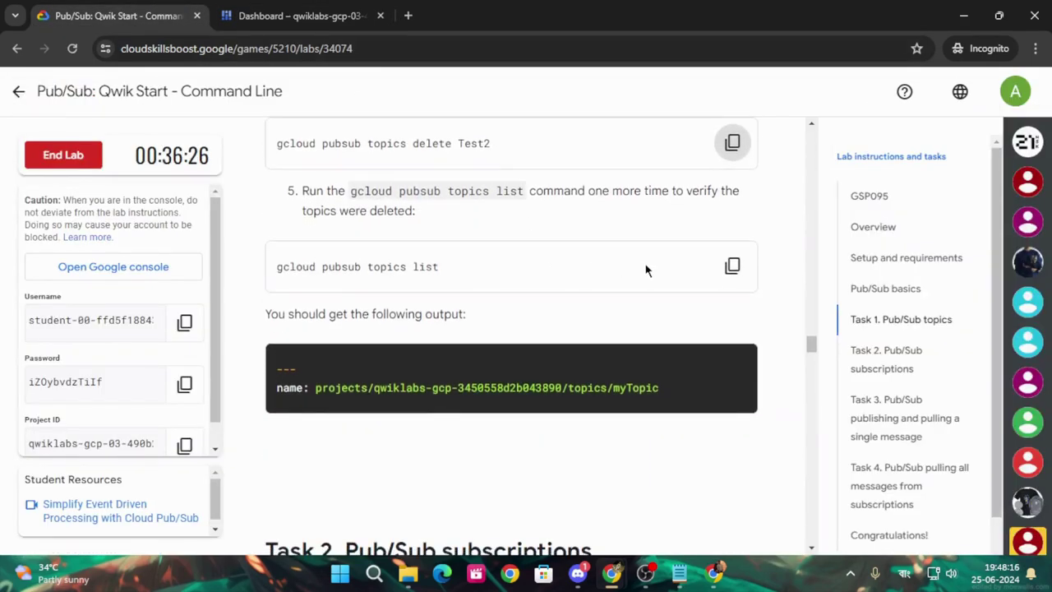
pyautogui.click(732, 265)
pyautogui.scroll(-3, 667, 331)
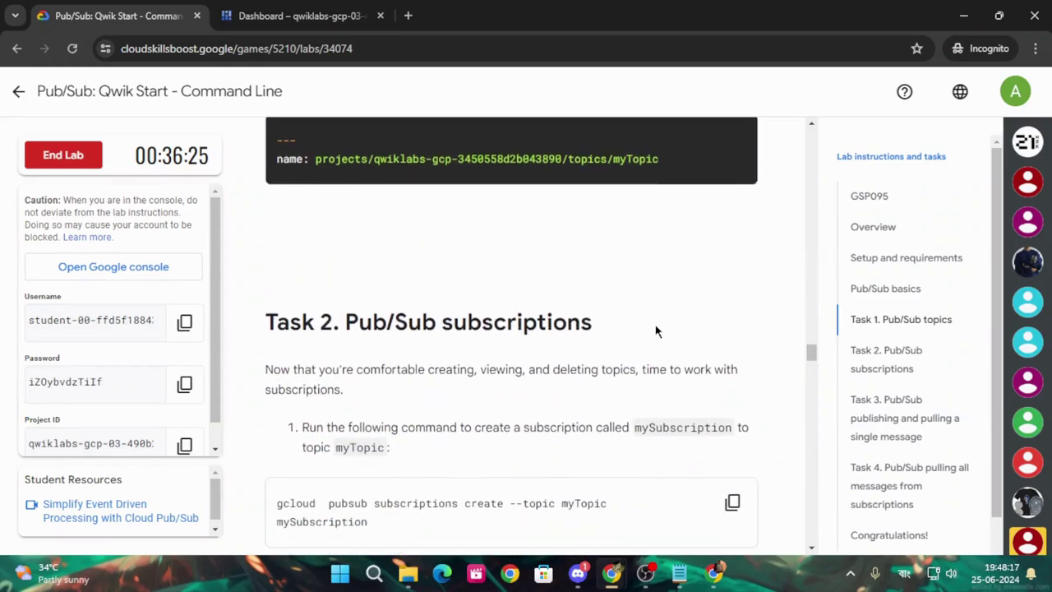
pyautogui.click(328, 7)
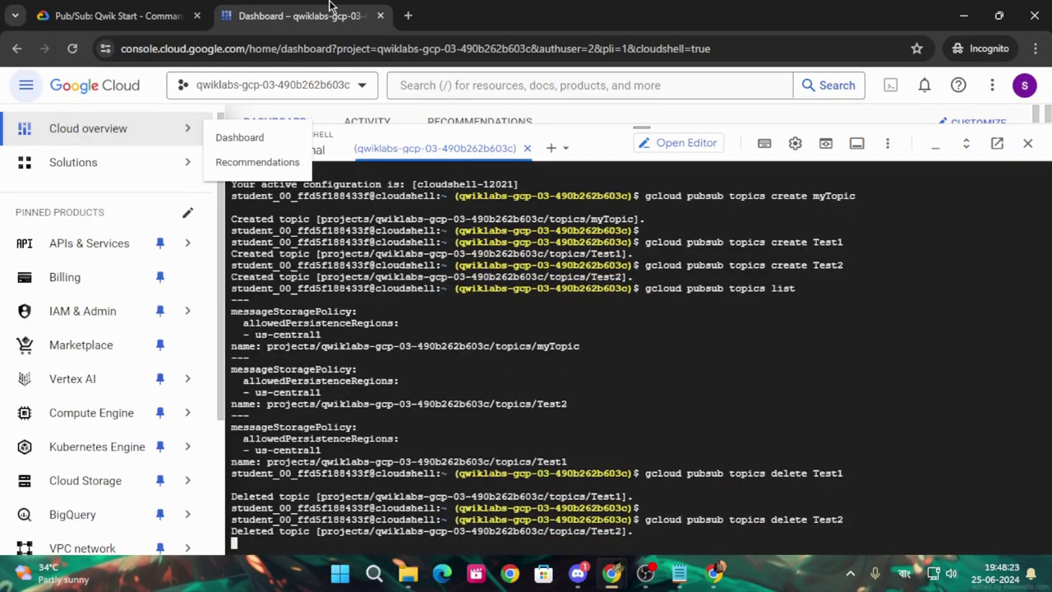
pyautogui.hotkey('ctrl', 'v')
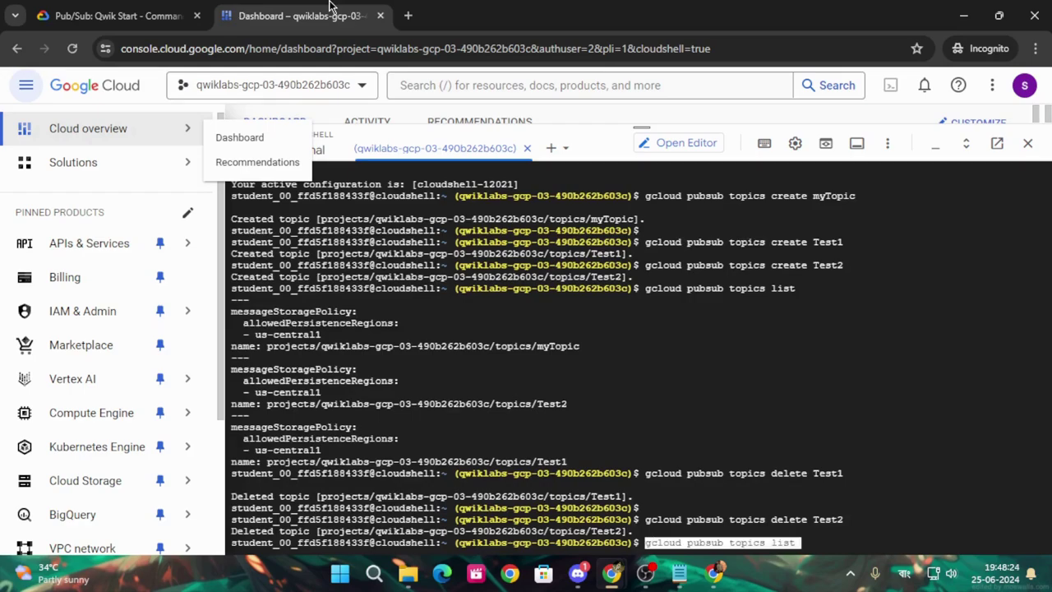
pyautogui.press('Return')
pyautogui.click(115, 16)
# Paste the command creating subscription mySubscription on myTopic into Cloud Shell
pyautogui.scroll(-3, 433, 286)
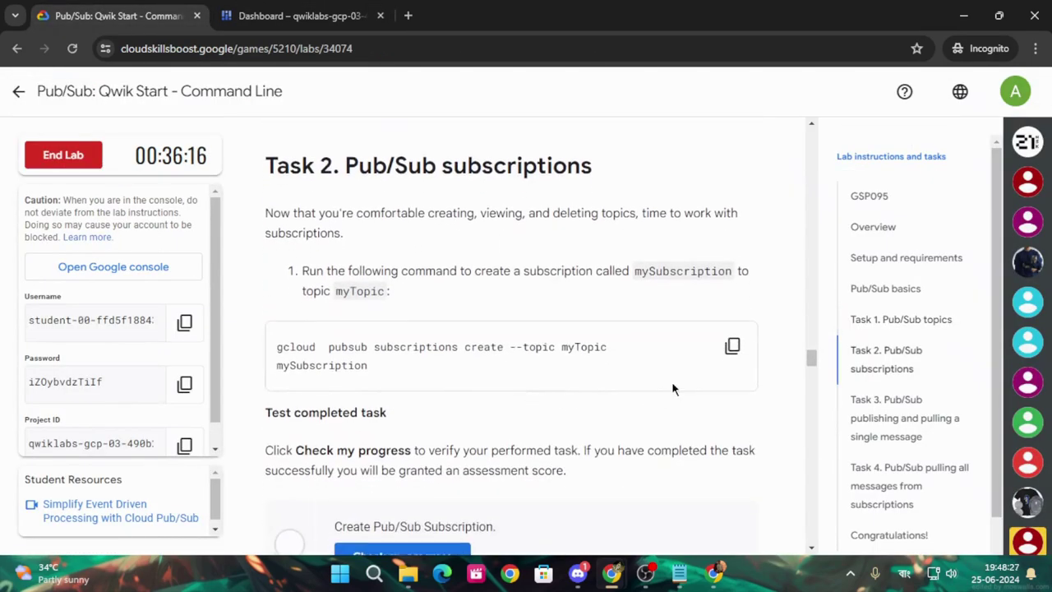
pyautogui.click(732, 345)
pyautogui.scroll(-3, 704, 386)
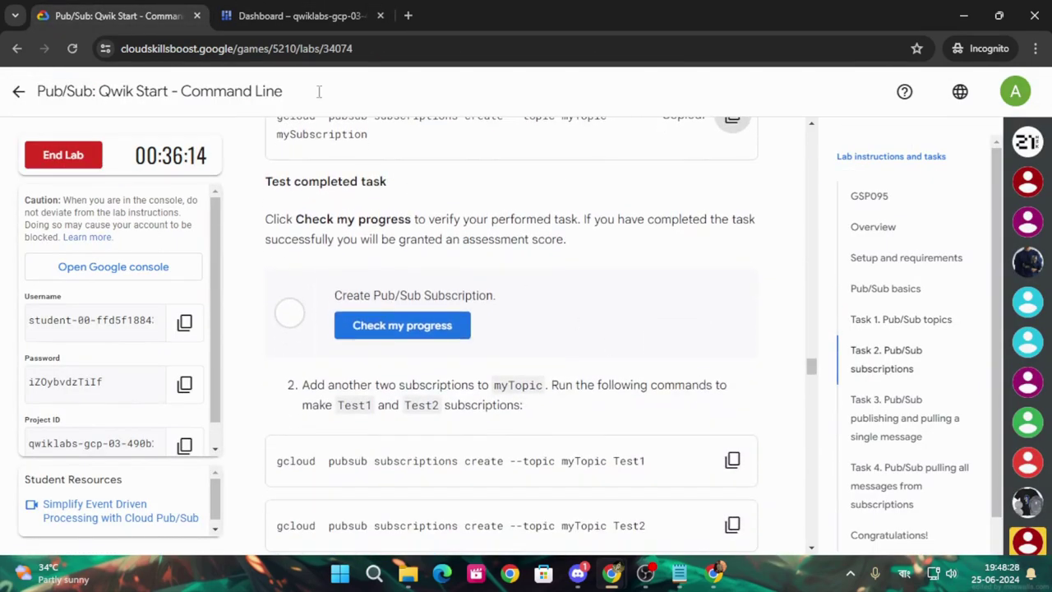
pyautogui.click(247, 8)
pyautogui.hotkey('ctrl', 'v')
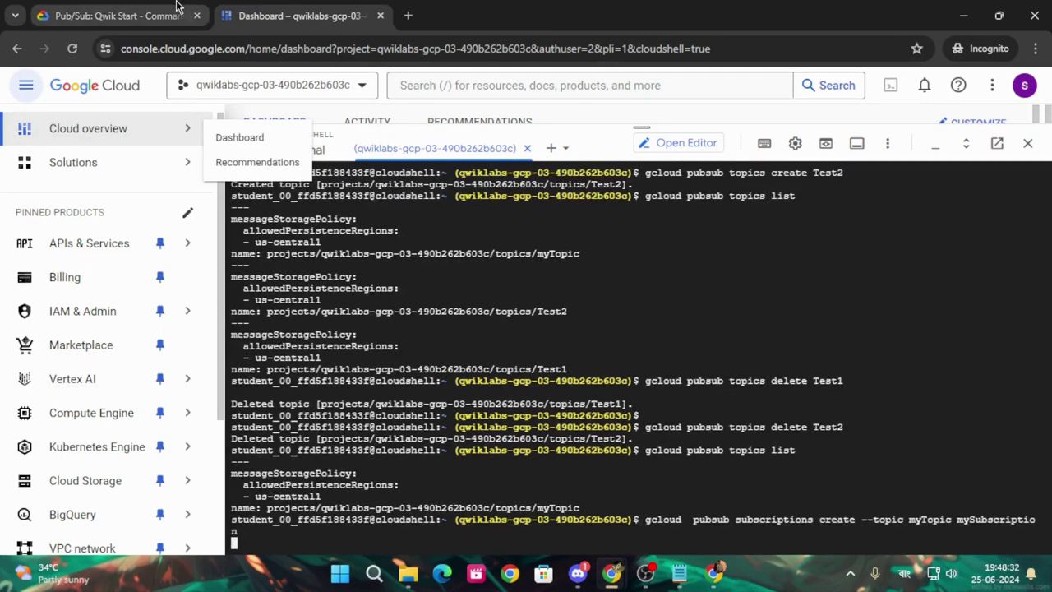
# Run Check my progress for the mySubscription task on the lab page
pyautogui.click(125, 9)
pyautogui.click(424, 327)
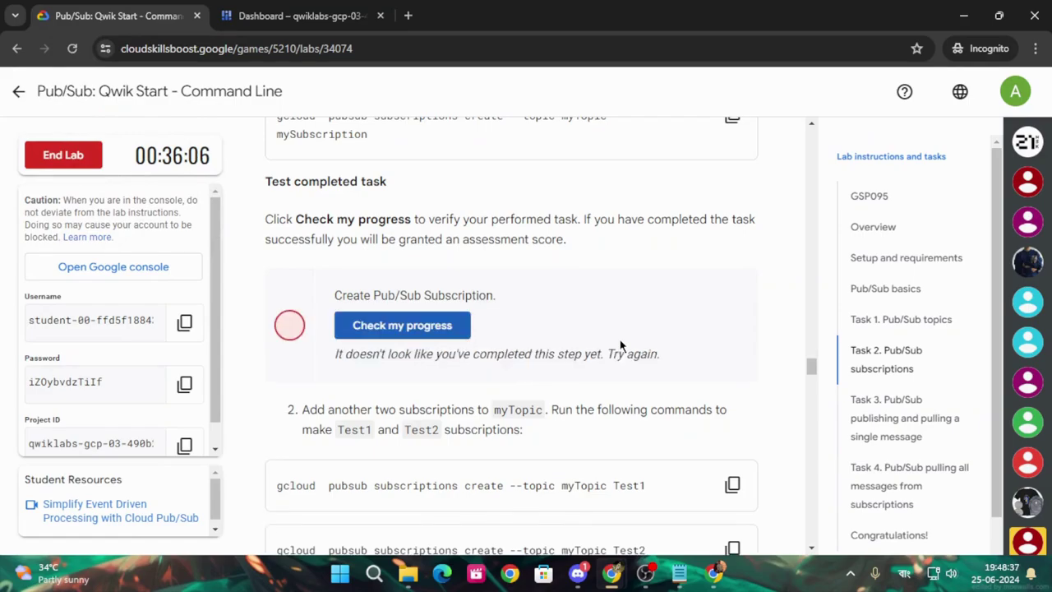
pyautogui.scroll(-3, 619, 345)
pyautogui.scroll(3, 621, 346)
pyautogui.click(342, 9)
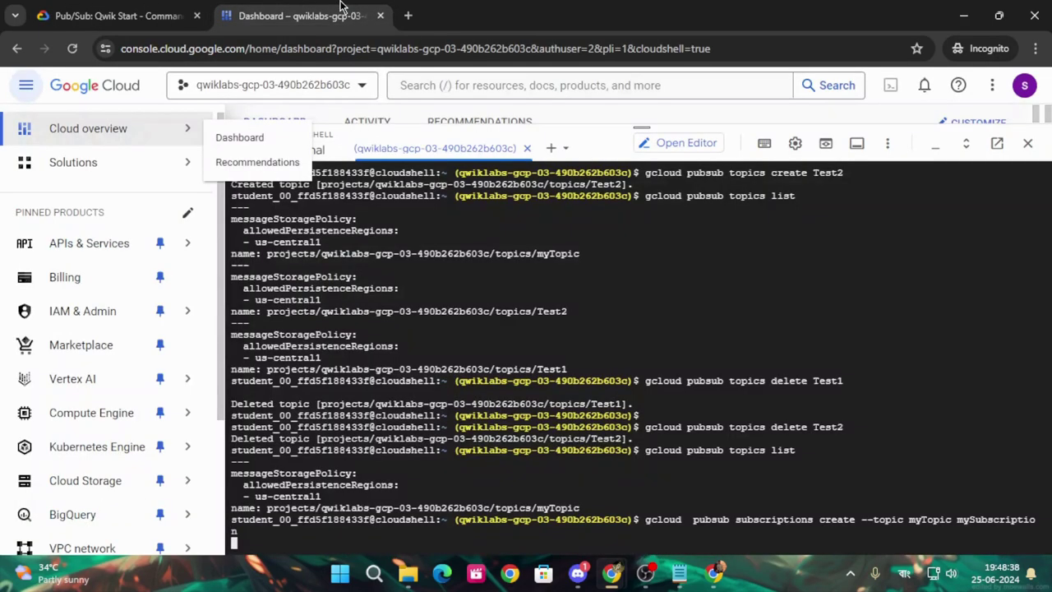
pyautogui.click(164, 15)
pyautogui.click(734, 485)
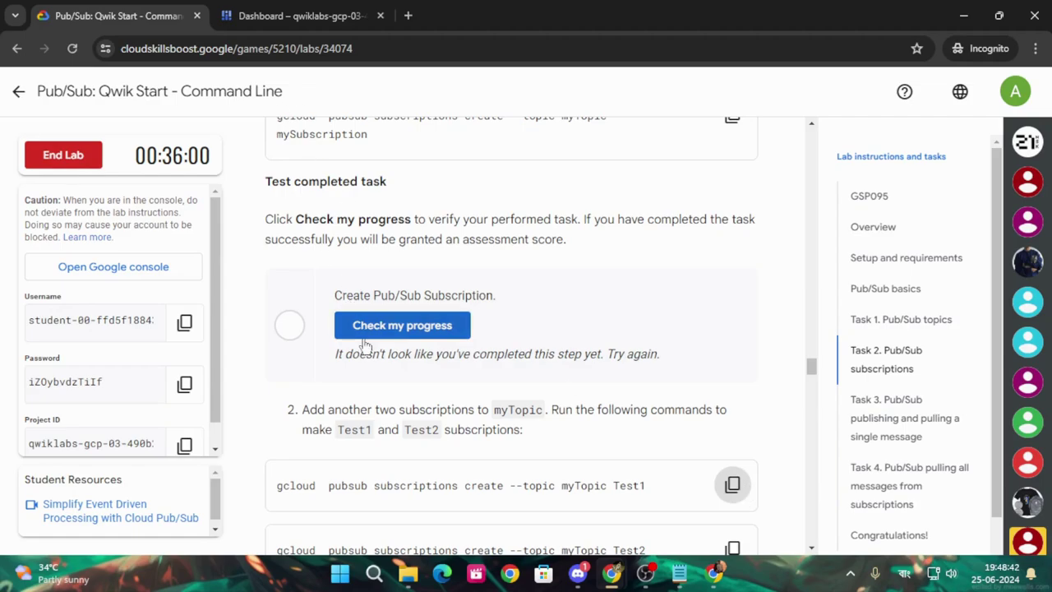
pyautogui.click(458, 331)
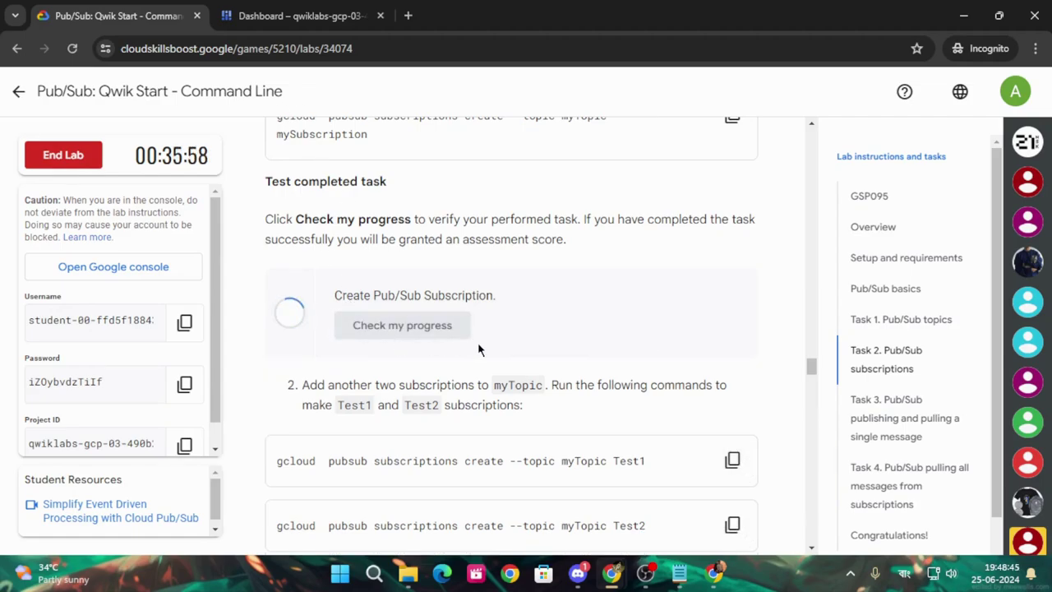
# Copy the Test1 subscription create command and bring it to the Cloud Shell tab
pyautogui.click(260, 8)
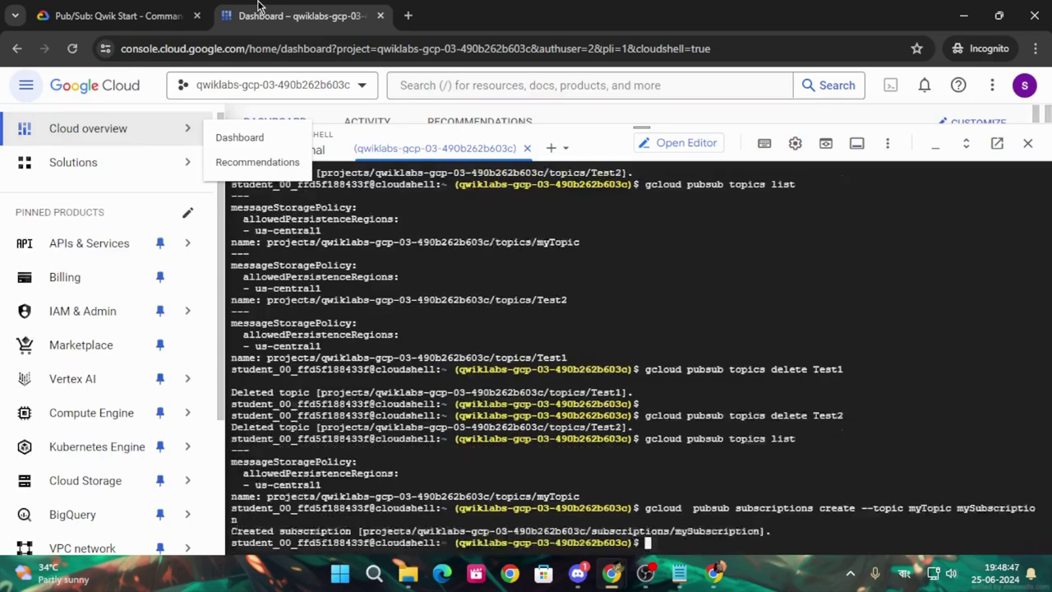
pyautogui.click(156, 15)
pyautogui.click(732, 460)
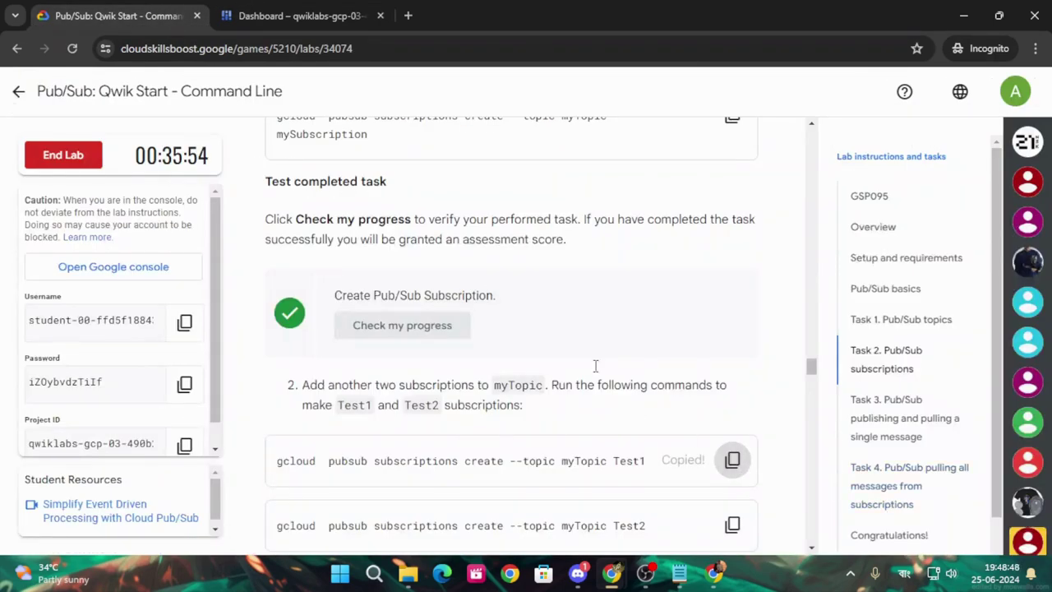
pyautogui.click(323, 10)
# Create subscriptions Test1 and Test2 on myTopic with gcloud pubsub subscriptions create
pyautogui.hotkey('ctrl', 'v')
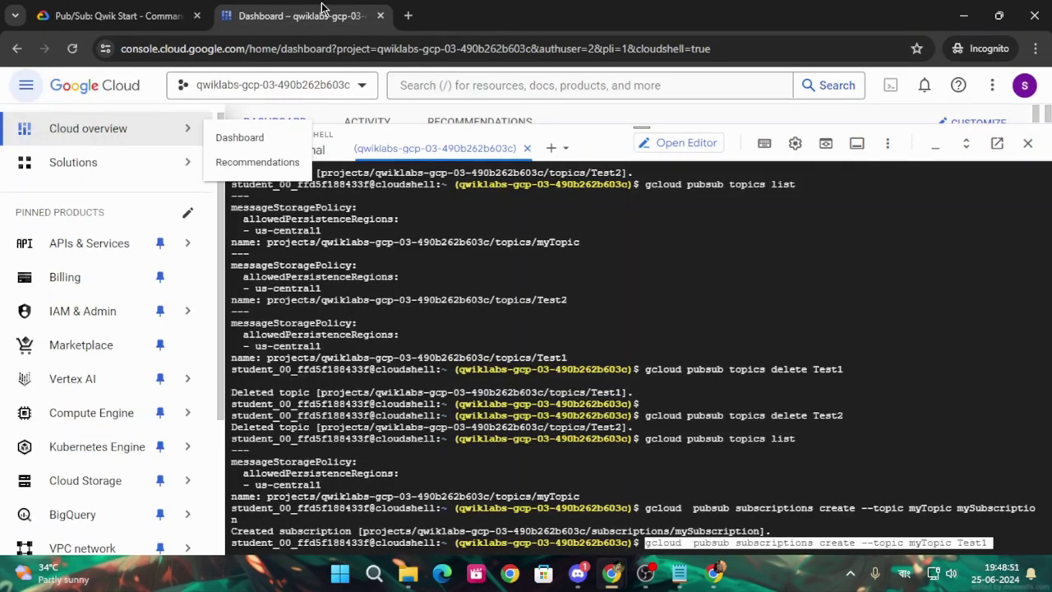
pyautogui.press('Return')
pyautogui.click(156, 14)
pyautogui.scroll(-2, 699, 441)
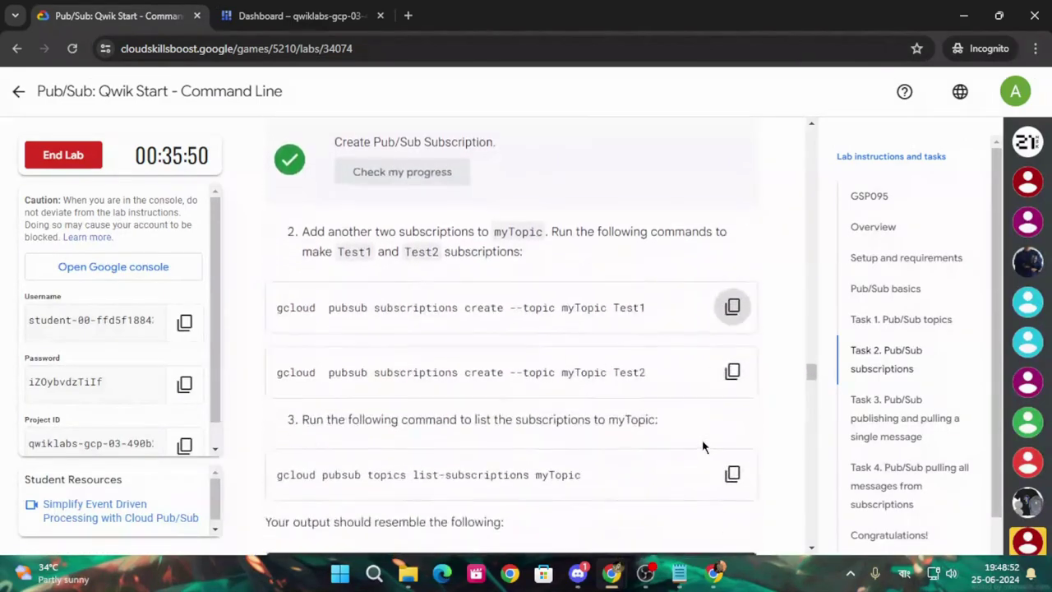
pyautogui.scroll(-1, 728, 317)
pyautogui.click(732, 293)
pyautogui.click(279, 5)
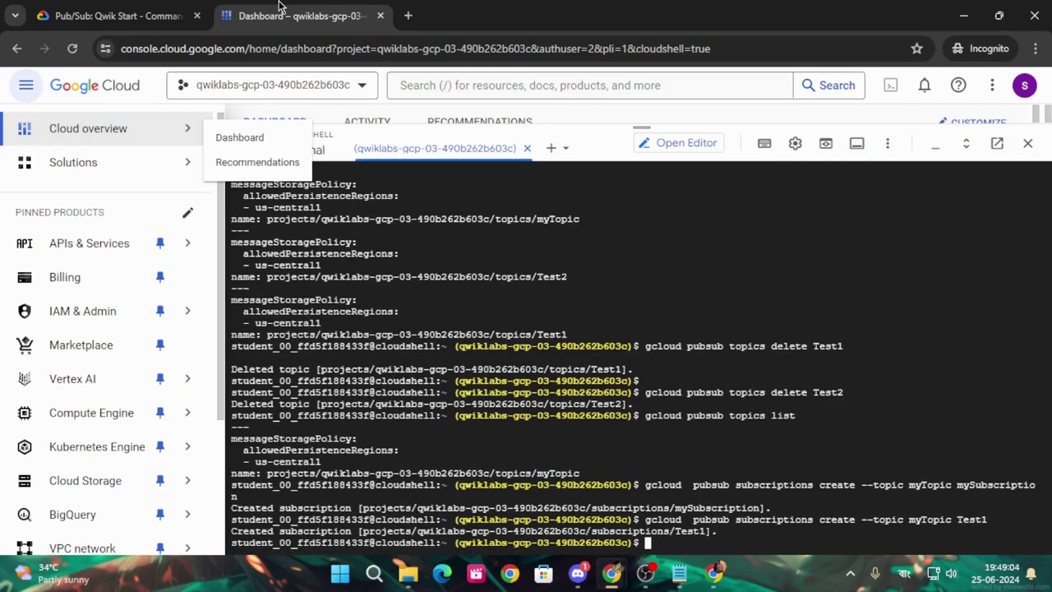
pyautogui.write('gcloud  pubsub subscriptions create --topic myTopic Test2')
pyautogui.press('Return')
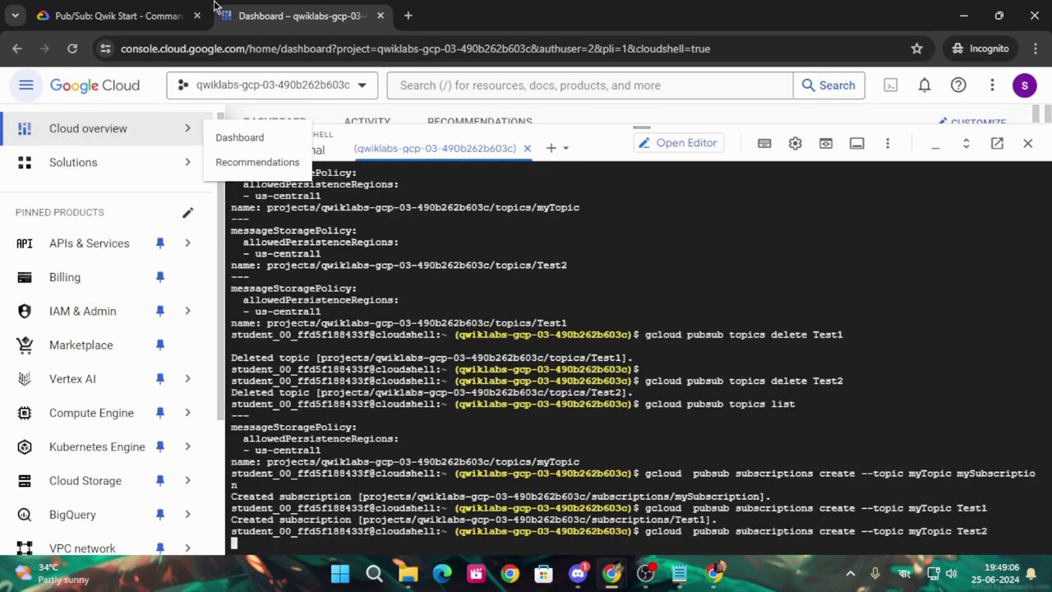
# List myTopic's subscriptions with gcloud pubsub topics list-subscriptions myTopic
pyautogui.click(213, 6)
pyautogui.click(732, 394)
pyautogui.scroll(-2, 723, 411)
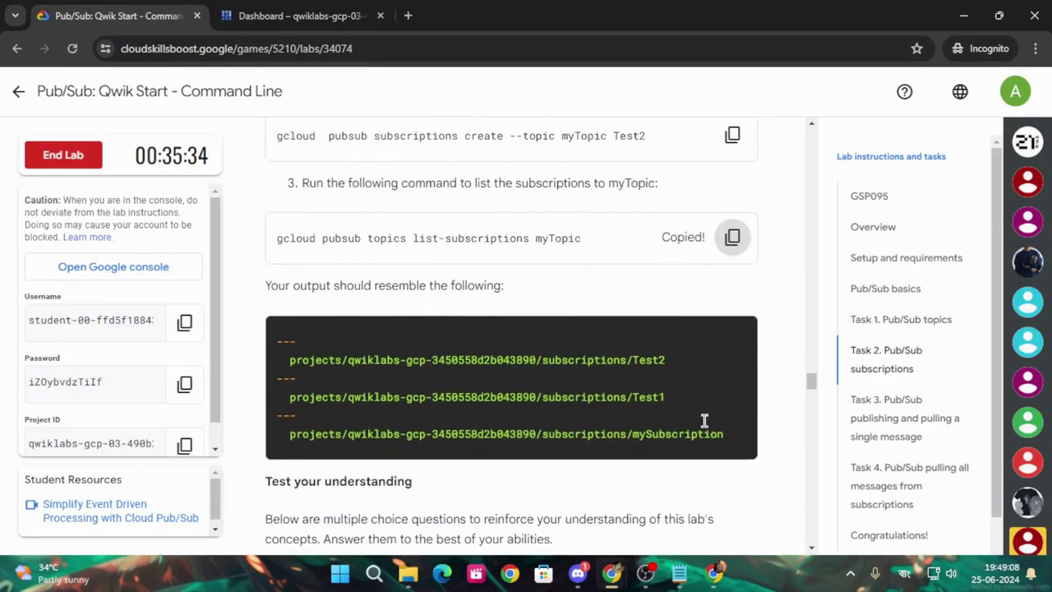
pyautogui.scroll(-2, 704, 420)
pyautogui.scroll(-2, 657, 411)
pyautogui.scroll(-2, 600, 403)
pyautogui.click(306, 8)
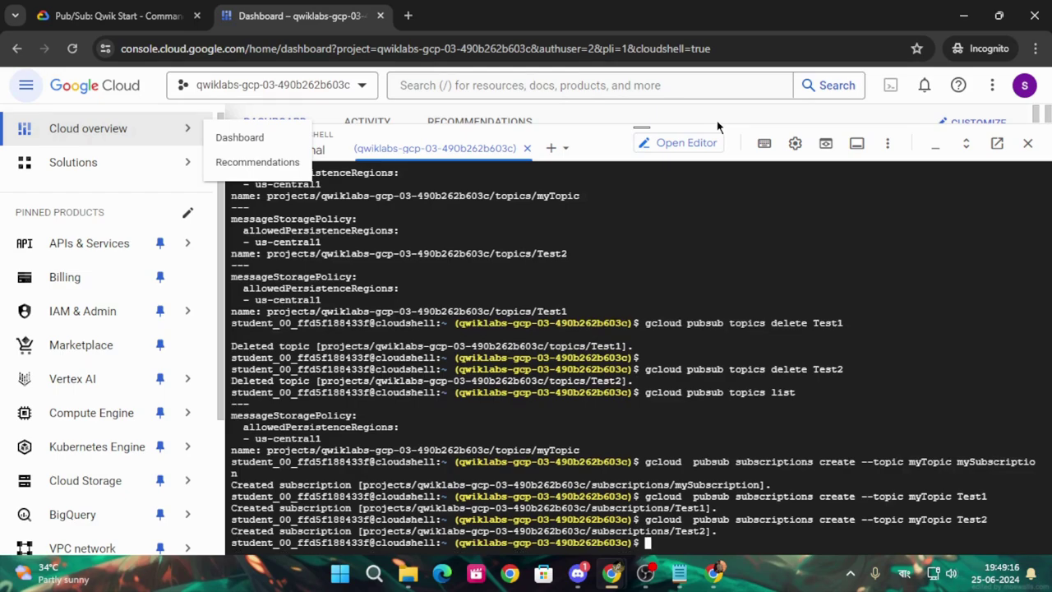
pyautogui.write('gcloud pubsub topics list-subscriptions myTopic')
pyautogui.press('Return')
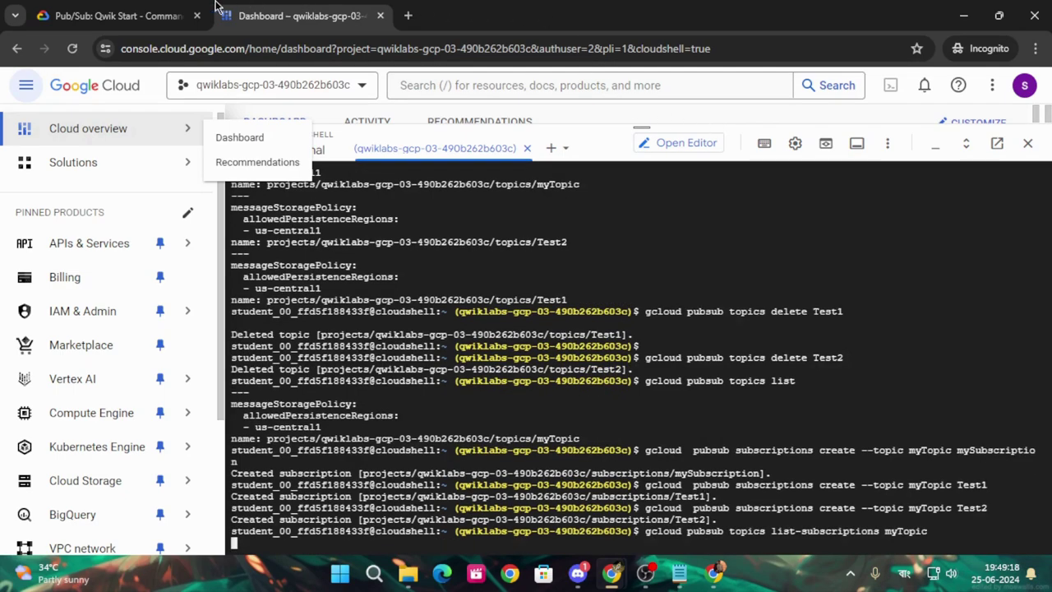
pyautogui.click(119, 16)
pyautogui.scroll(2, 340, 228)
# Answer the lab quiz question with True
pyautogui.click(361, 346)
pyautogui.scroll(-3, 592, 356)
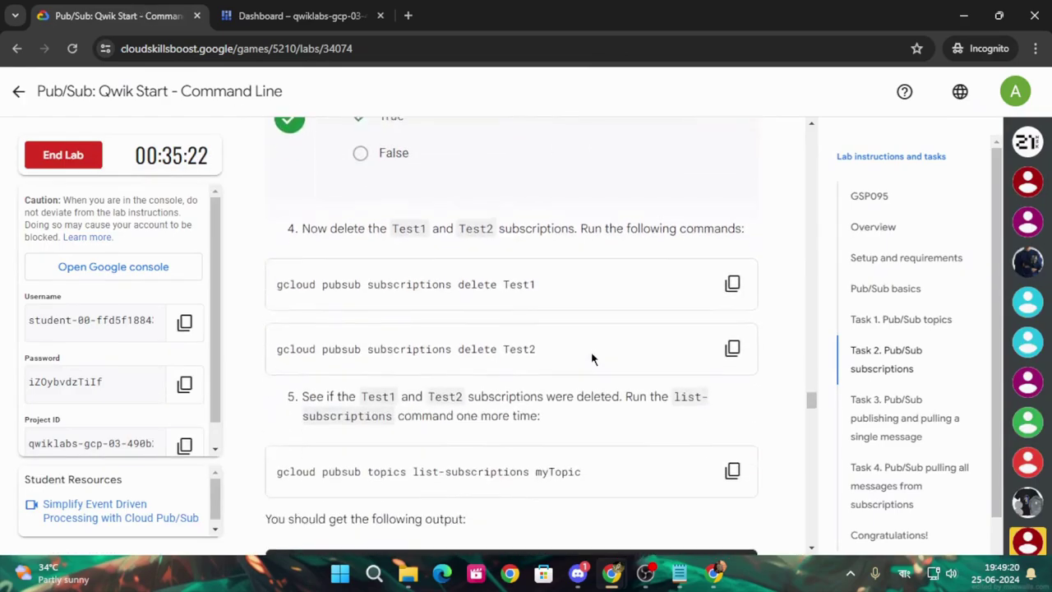
pyautogui.scroll(6, 592, 357)
pyautogui.scroll(-2, 592, 361)
pyautogui.scroll(-4, 591, 362)
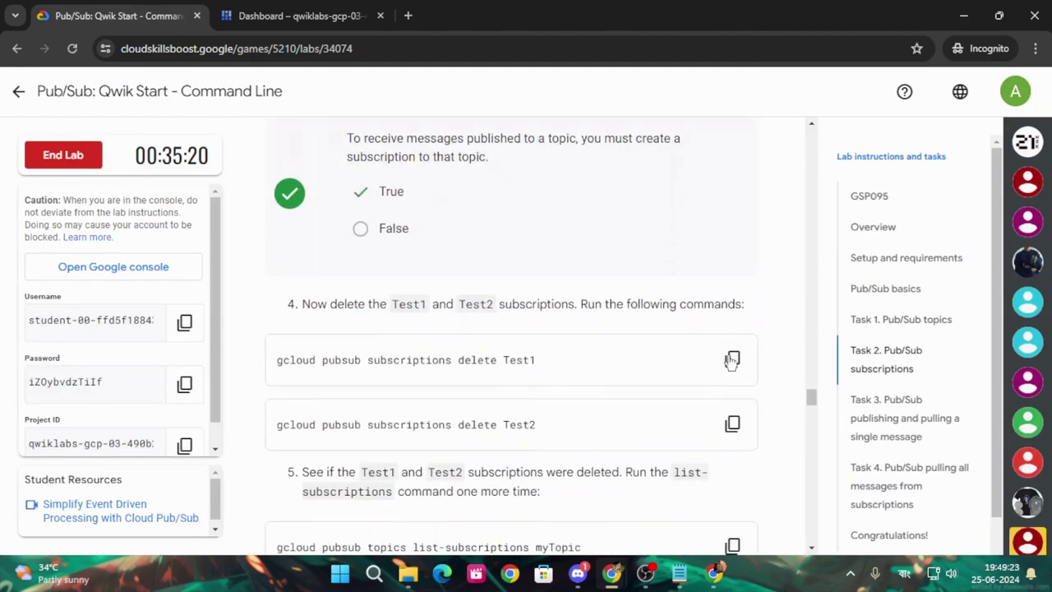
# Paste 'gcloud pubsub subscriptions delete Test1' into Cloud Shell to delete Test1
pyautogui.click(730, 359)
pyautogui.scroll(-1, 693, 394)
pyautogui.scroll(-1, 693, 394)
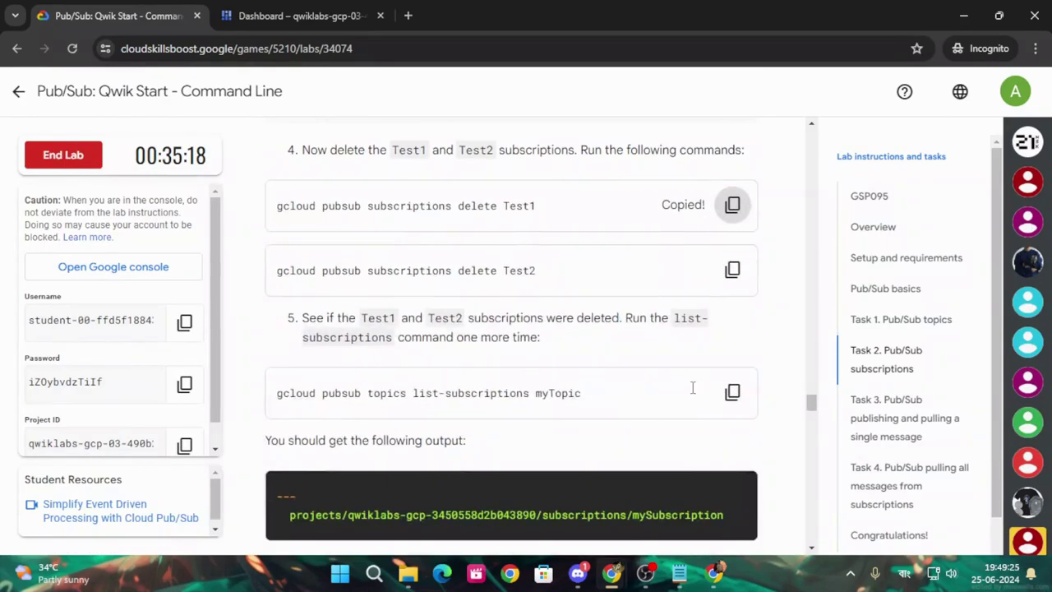
pyautogui.click(297, 8)
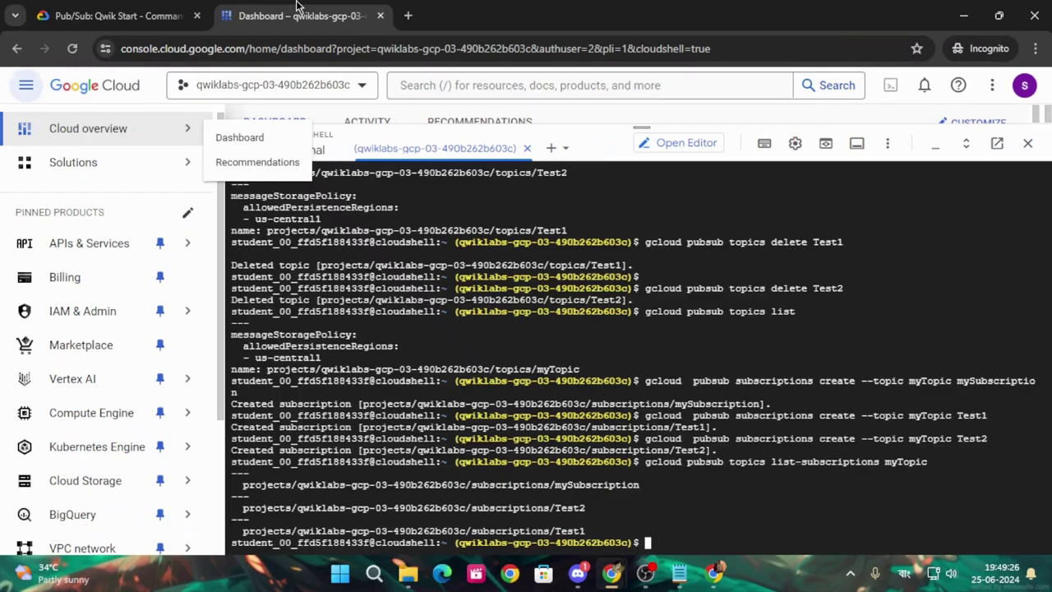
pyautogui.hotkey('ctrl', 'v')
# Bring the Test2 delete command into Cloud Shell, then recopy the list-subscriptions command
pyautogui.click(115, 16)
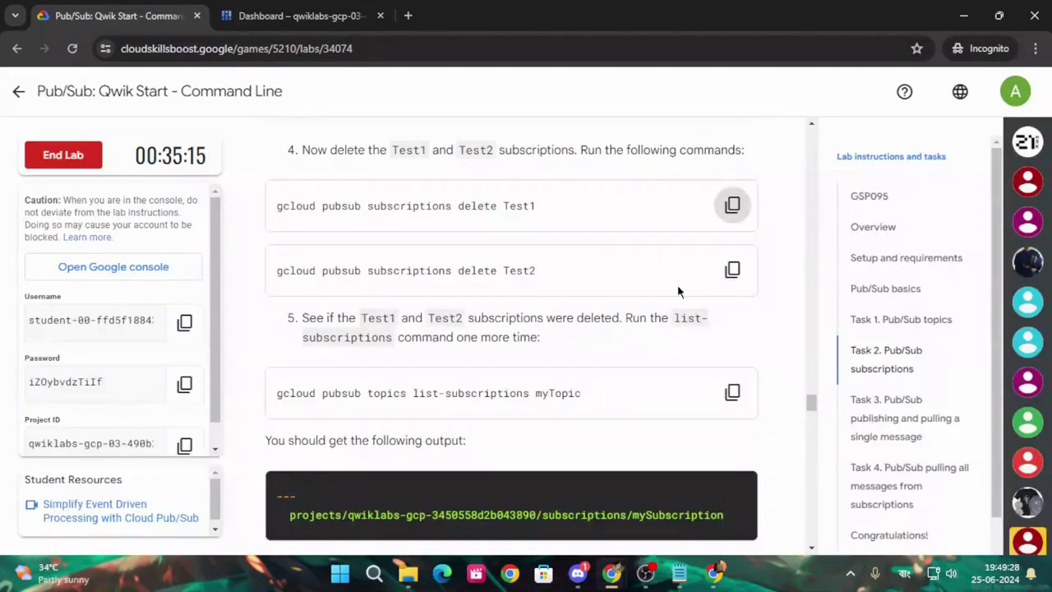
pyautogui.click(730, 270)
pyautogui.click(317, 9)
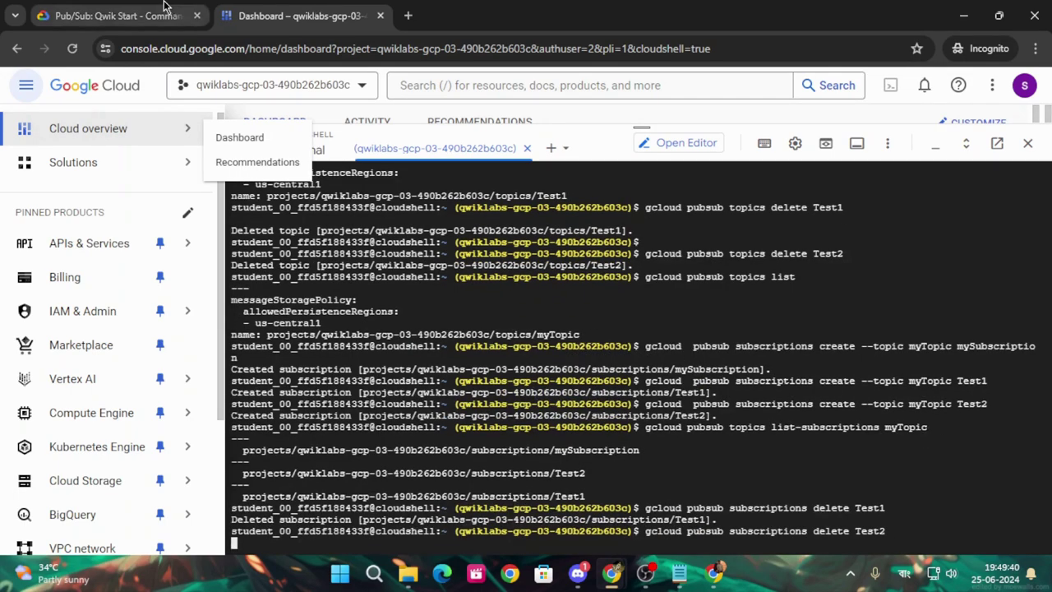
pyautogui.click(115, 15)
pyautogui.click(732, 393)
pyautogui.scroll(-5, 723, 403)
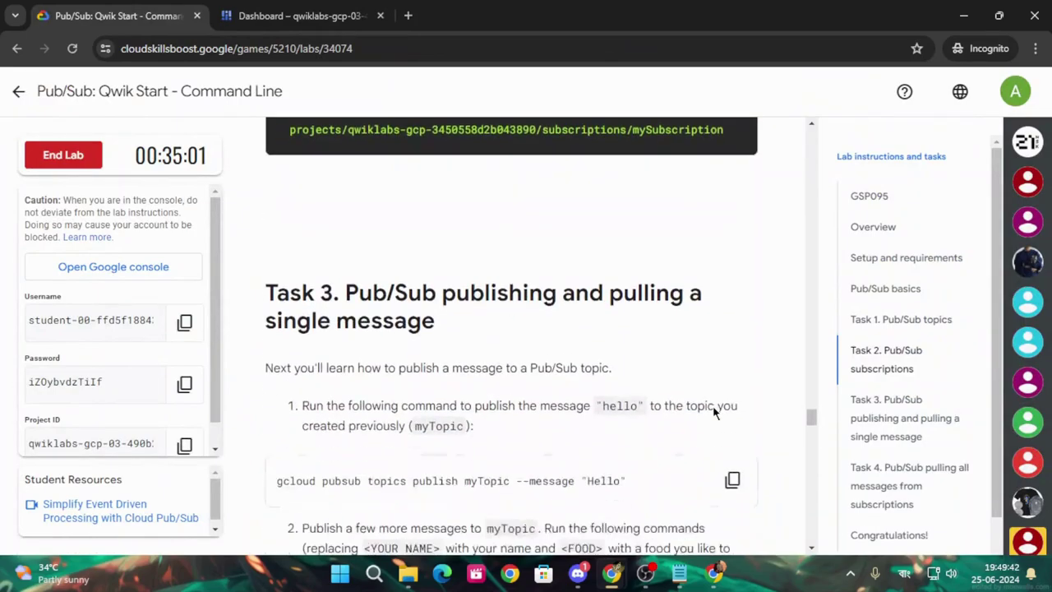
# Run the Test2 delete in Cloud Shell and copy the Task 3 command publishing the Hello message
pyautogui.click(301, 10)
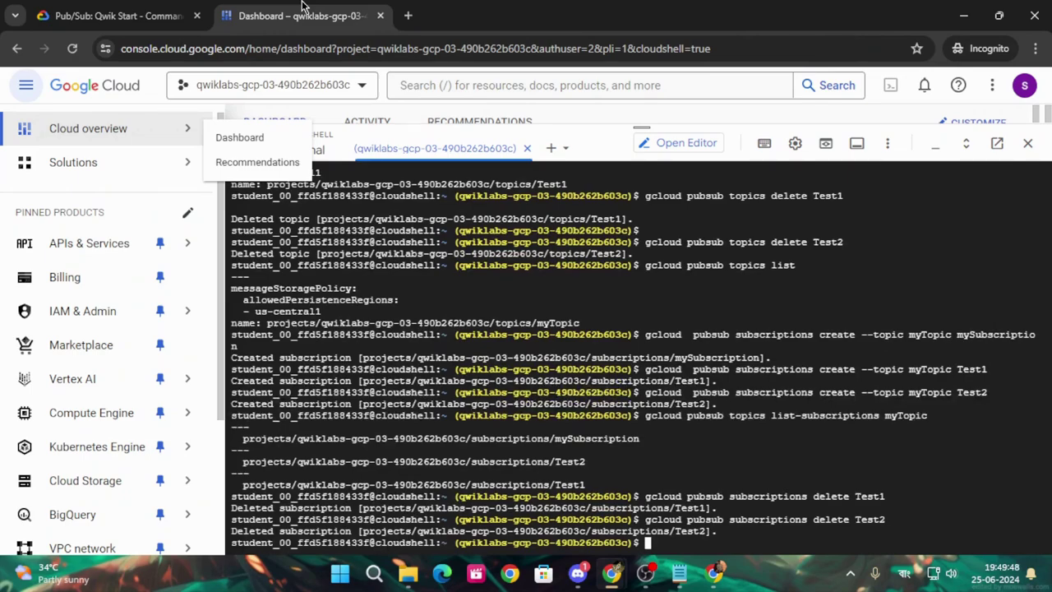
pyautogui.click(148, 10)
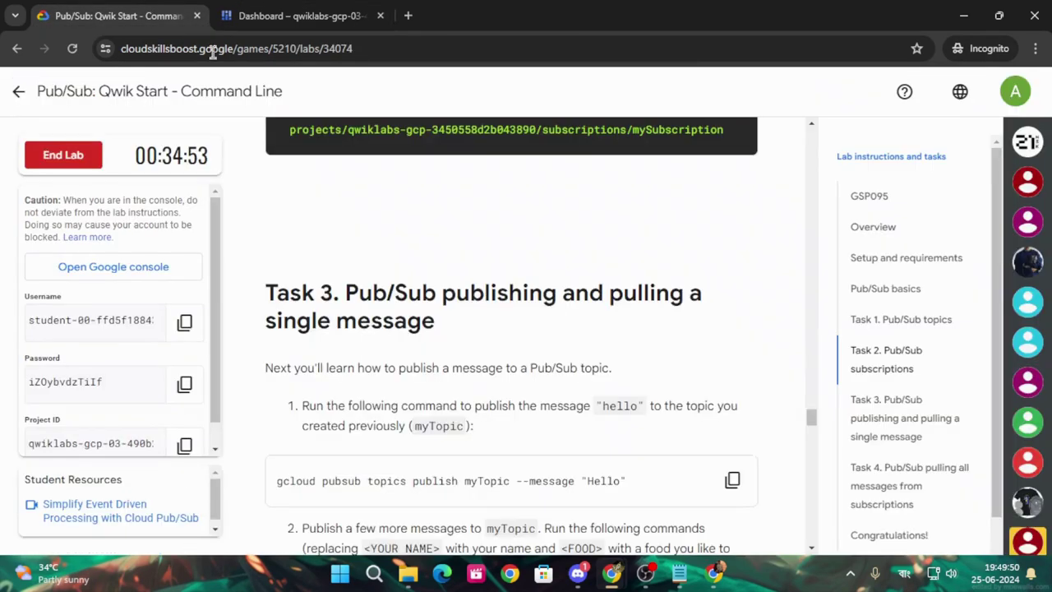
pyautogui.scroll(-2, 624, 402)
pyautogui.click(729, 332)
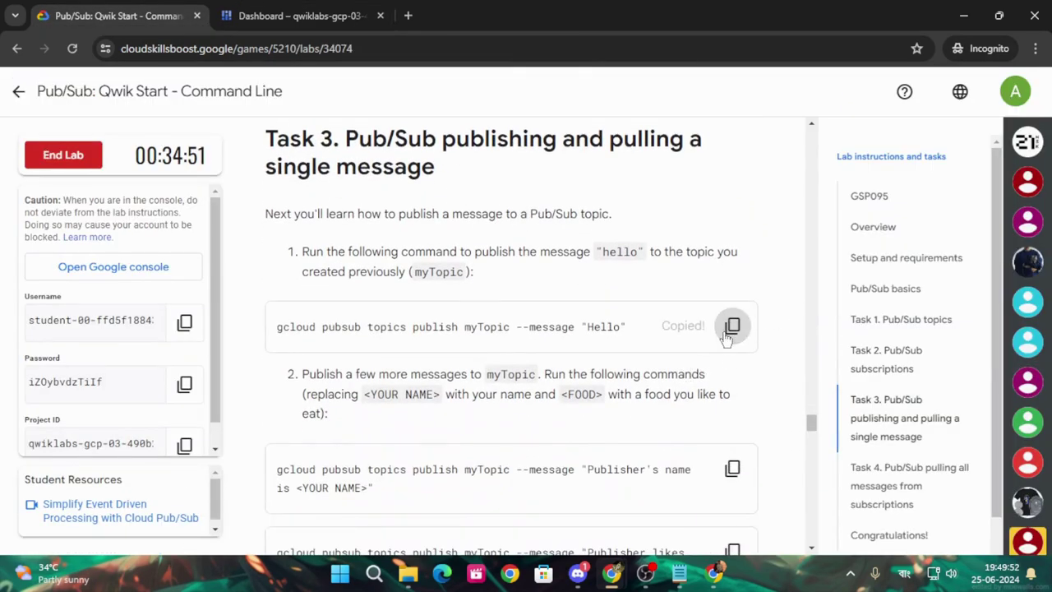
# Scroll down through the remaining lab instructions and back up
pyautogui.scroll(-2, 727, 337)
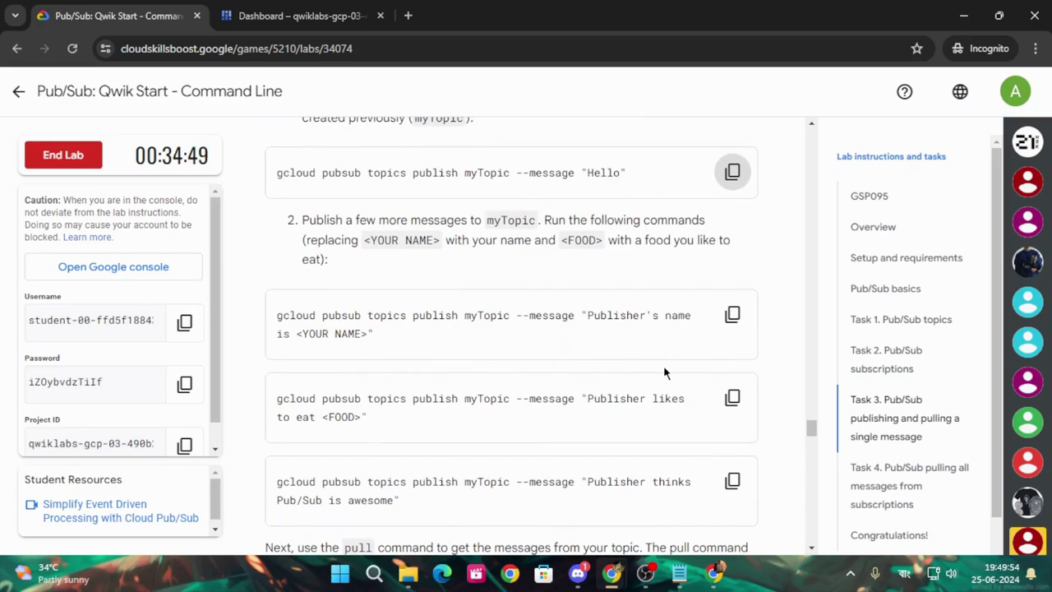
pyautogui.scroll(-4, 633, 294)
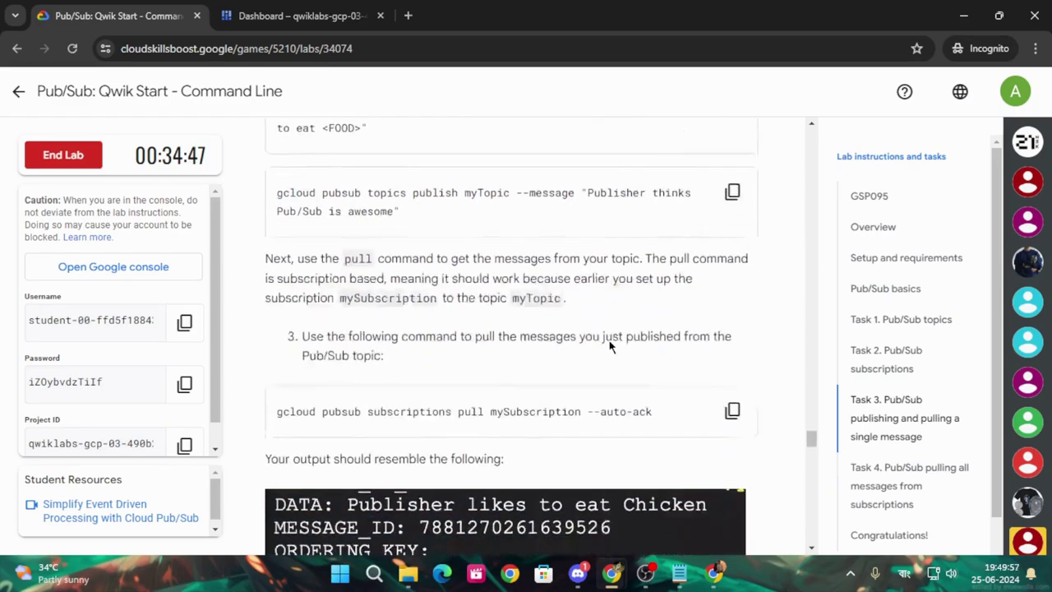
pyautogui.scroll(-6, 625, 310)
pyautogui.scroll(-5, 617, 326)
pyautogui.scroll(-4, 605, 343)
pyautogui.scroll(-6, 593, 364)
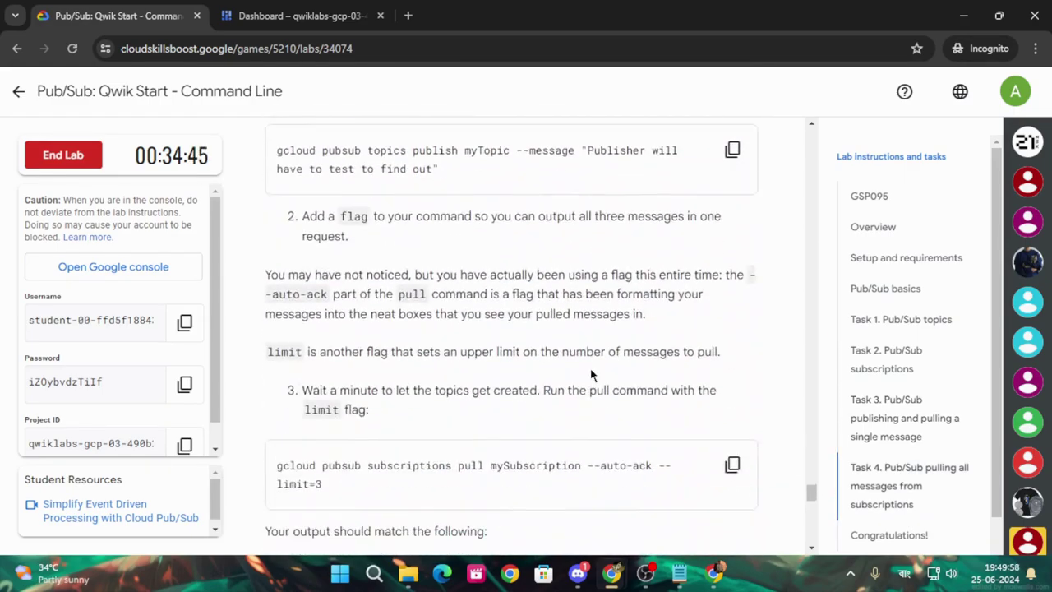
pyautogui.scroll(-6, 589, 369)
pyautogui.scroll(-5, 589, 372)
pyautogui.scroll(2, 585, 379)
pyautogui.scroll(5, 549, 379)
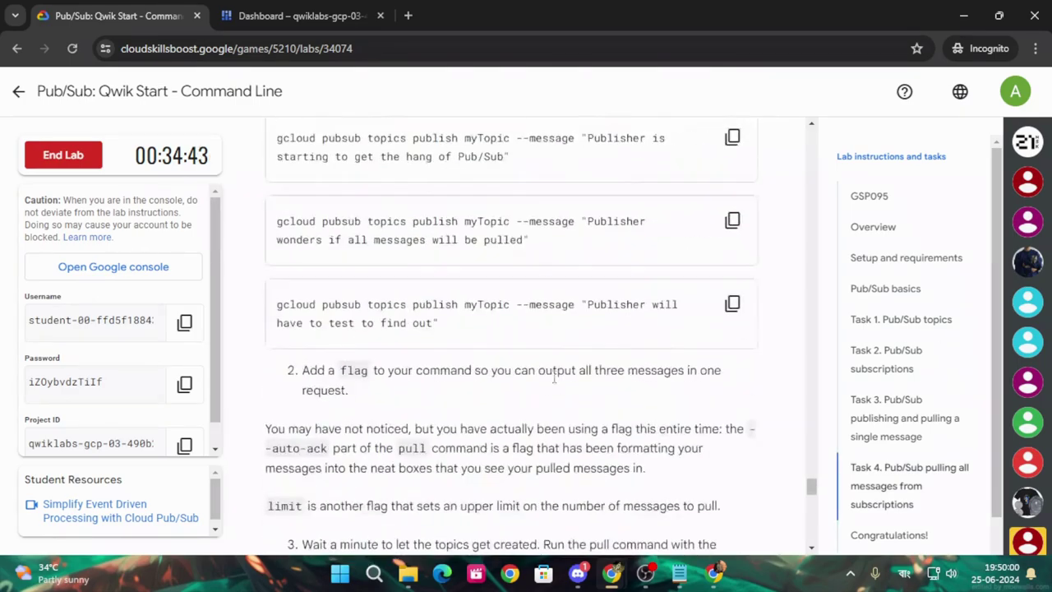
pyautogui.scroll(5, 547, 377)
pyautogui.scroll(5, 547, 377)
pyautogui.scroll(4, 386, 320)
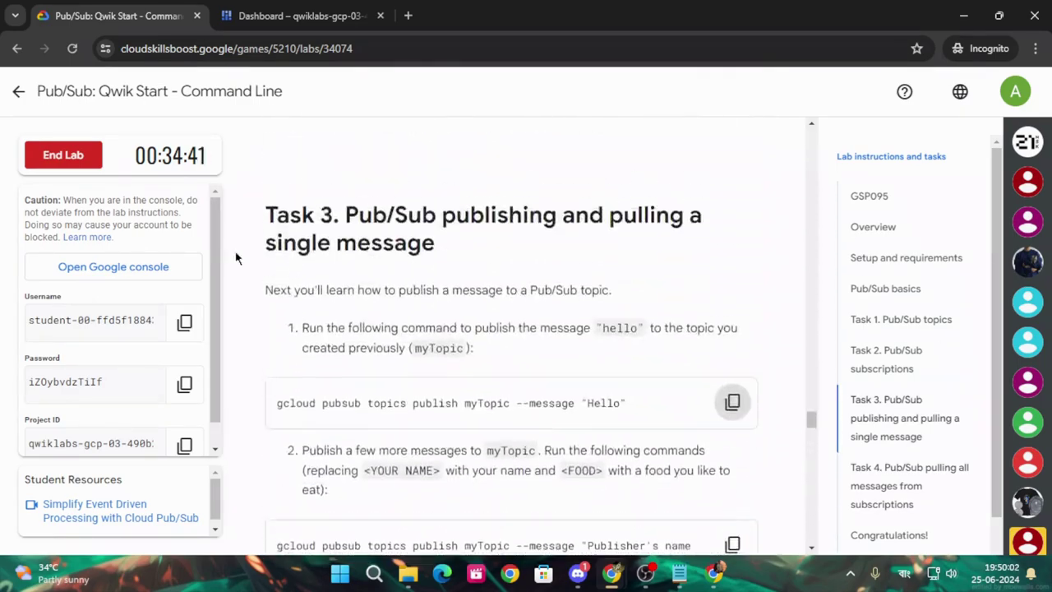
# From the Arcade June Speedrun page, expand Skills Dash and open Pub/Sub: Qwik Start - Command Line
pyautogui.click(18, 91)
pyautogui.scroll(-5, 734, 423)
pyautogui.scroll(-5, 772, 398)
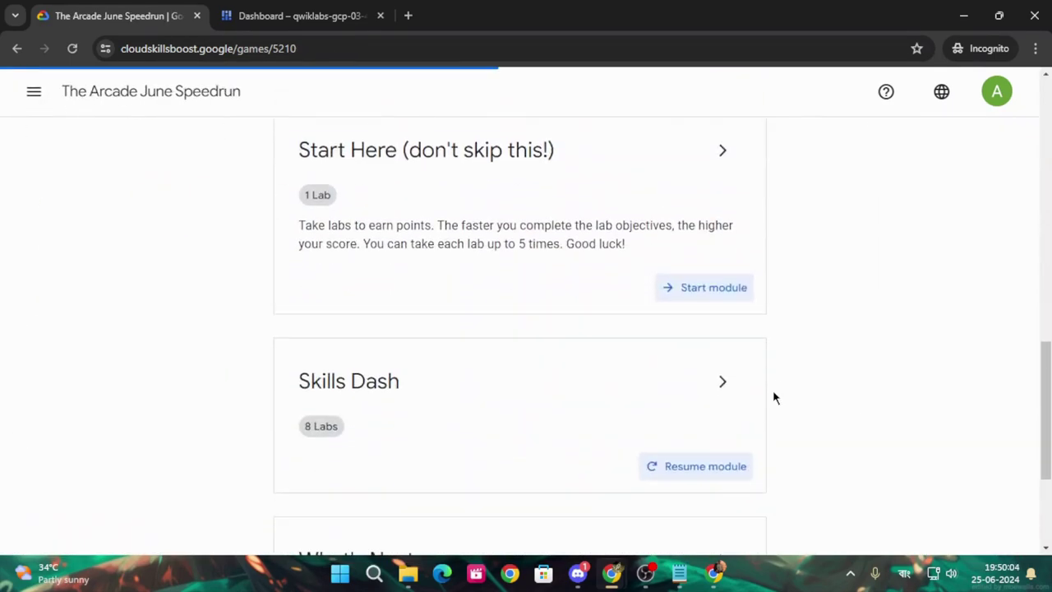
pyautogui.click(722, 381)
pyautogui.scroll(-5, 754, 401)
pyautogui.scroll(-5, 754, 401)
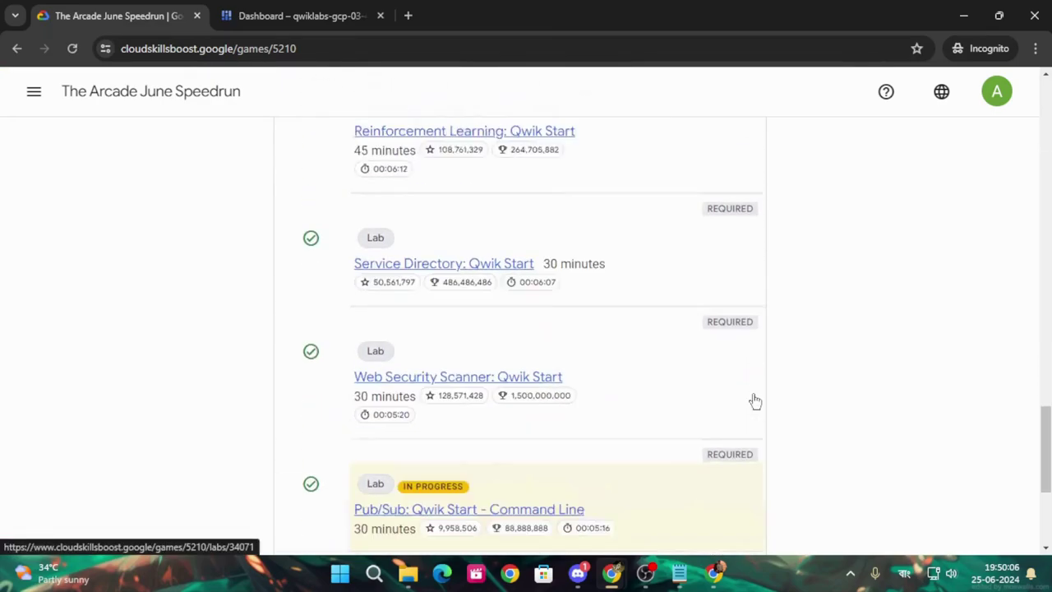
pyautogui.scroll(-2, 753, 399)
pyautogui.click(420, 359)
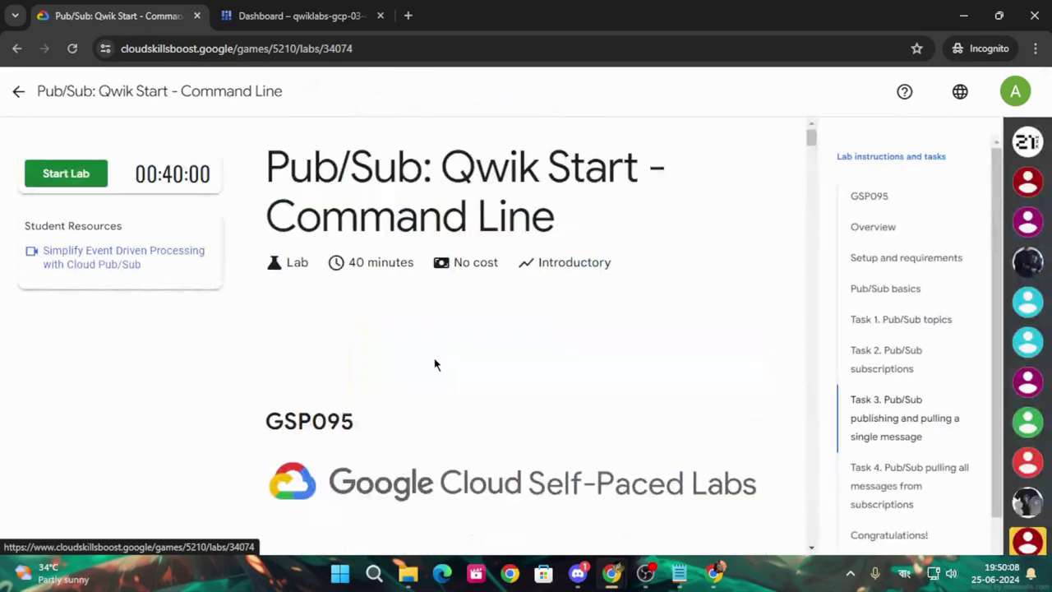